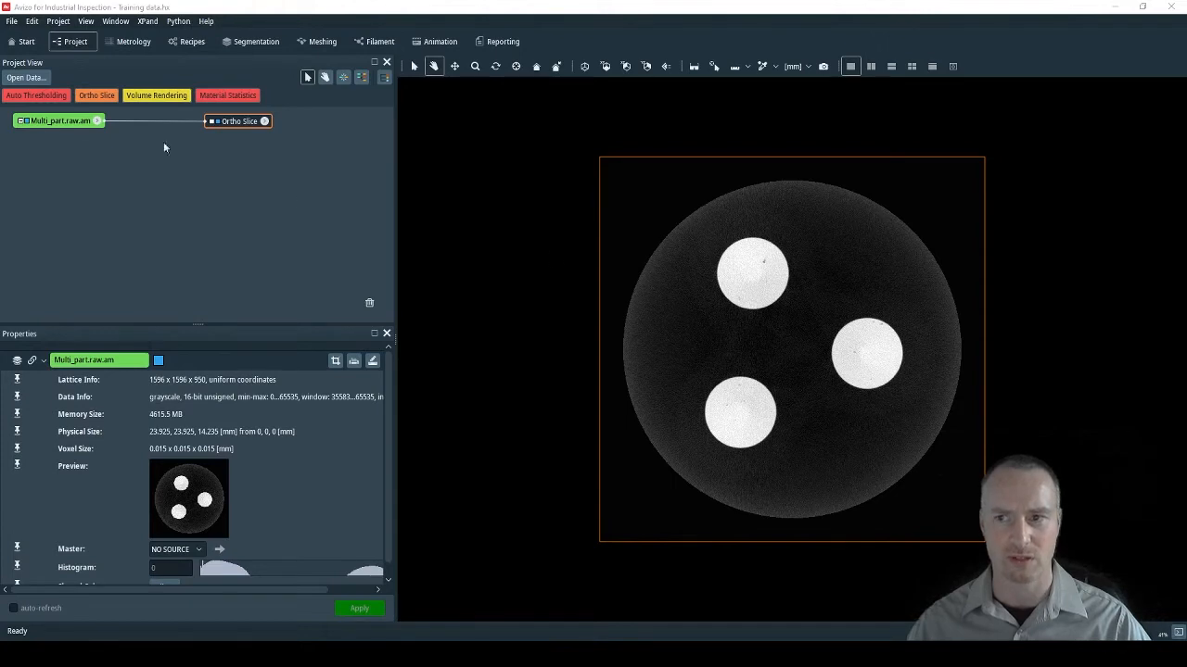
Step: Run Auto Thresholding on Multi_part.raw.am in 3D, using Auto Threshold High, min-max mode and the factorisation criterion
{"action": "right_click", "coordinate": [55, 120]}
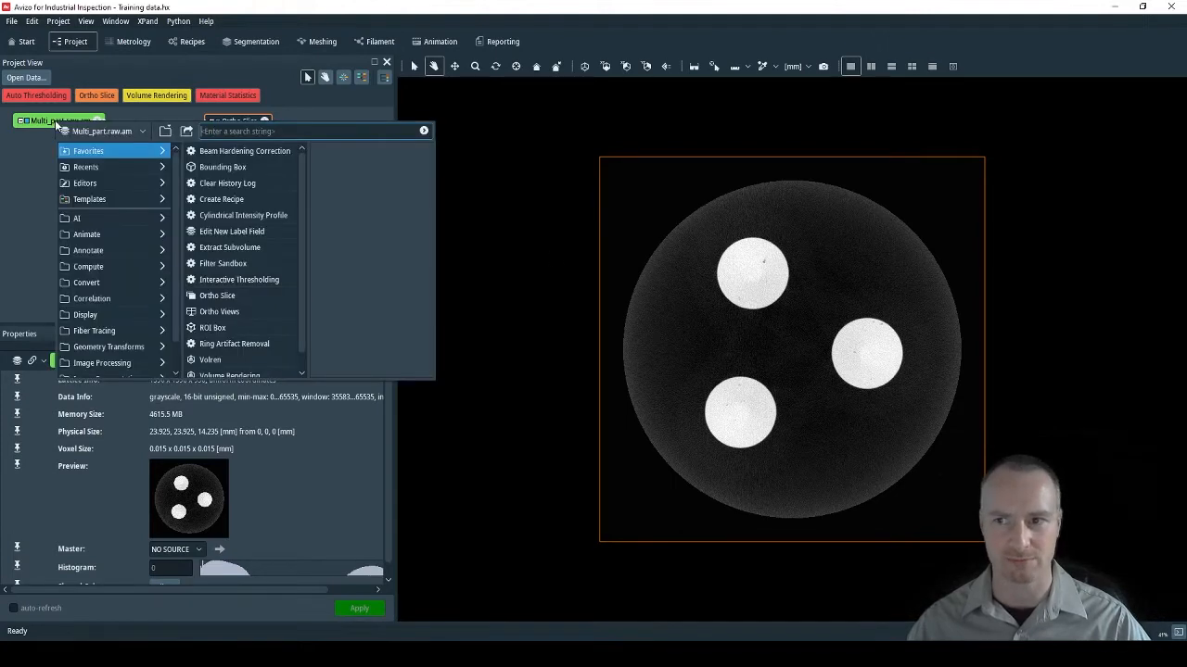
{"action": "left_click_drag", "start_coordinate": [176, 298], "coordinate": [176, 334]}
{"action": "left_click", "coordinate": [118, 353]}
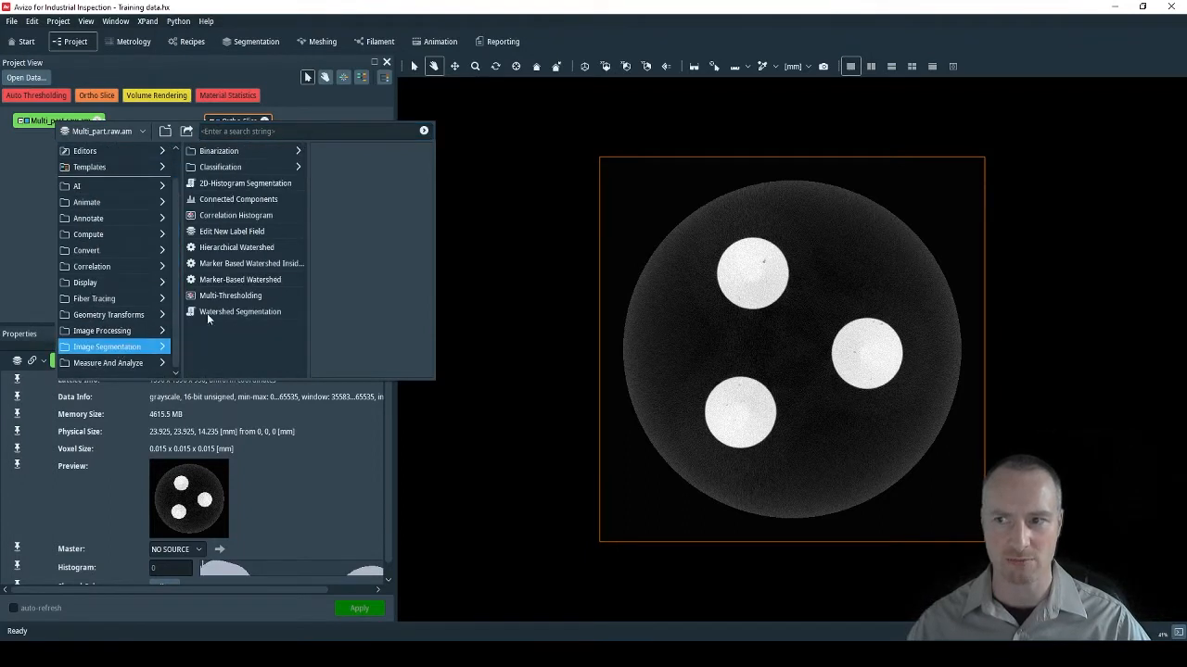
{"action": "left_click", "coordinate": [257, 159]}
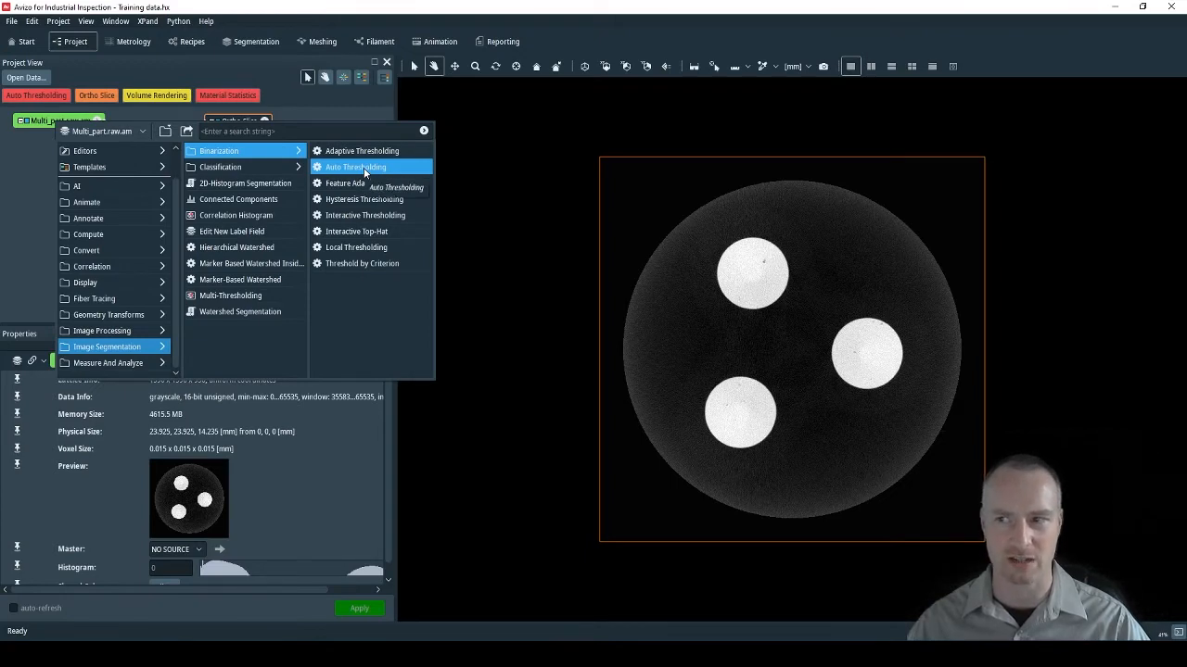
{"action": "mouse_move", "coordinate": [364, 168]}
{"action": "left_click", "coordinate": [345, 252]}
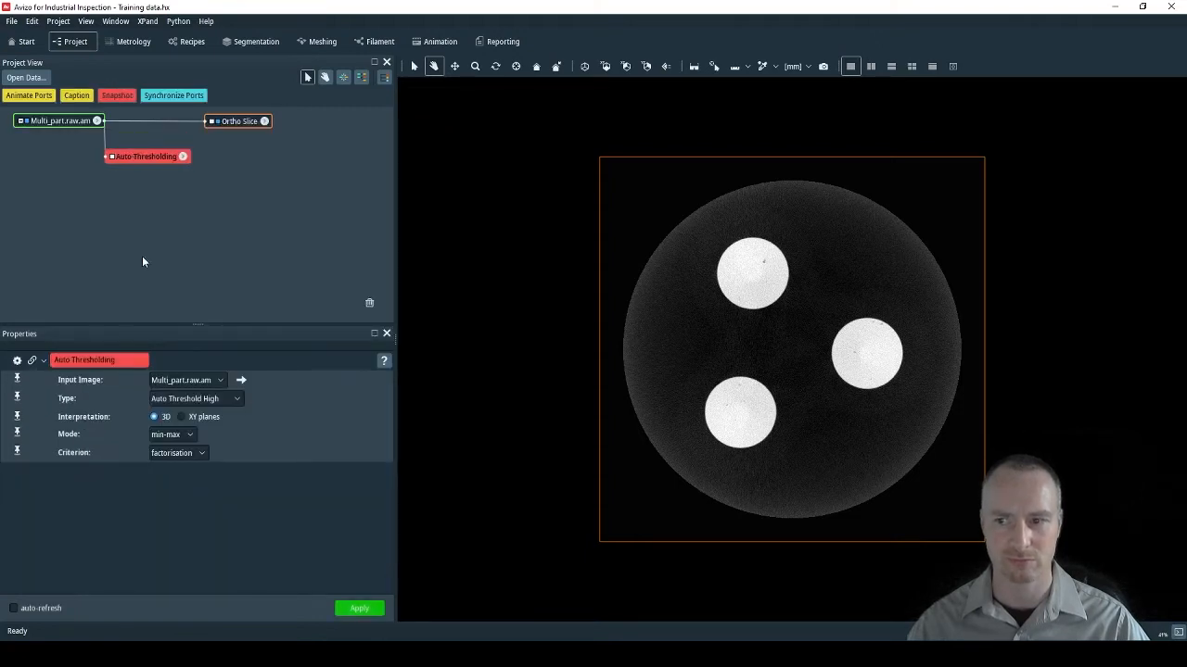
{"action": "left_click", "coordinate": [363, 615]}
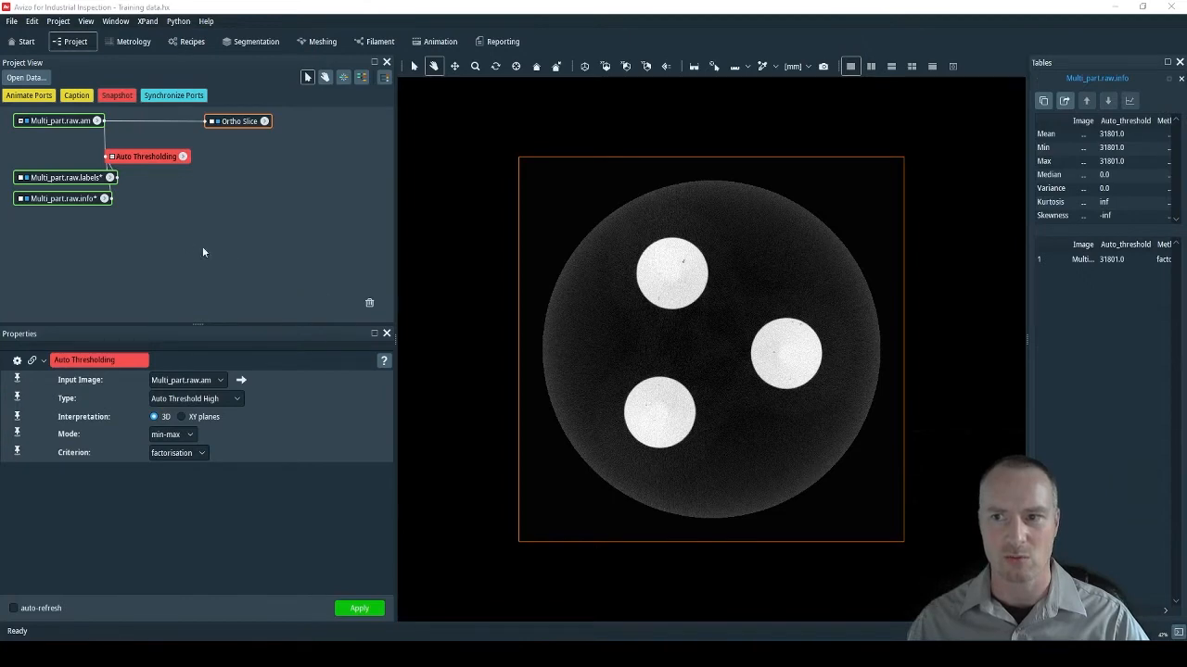
Step: Arrange the thresholding info and labels results beneath Auto Thresholding, and display the labels in a new Ortho Slice
{"action": "left_click_drag", "start_coordinate": [47, 197], "coordinate": [217, 180]}
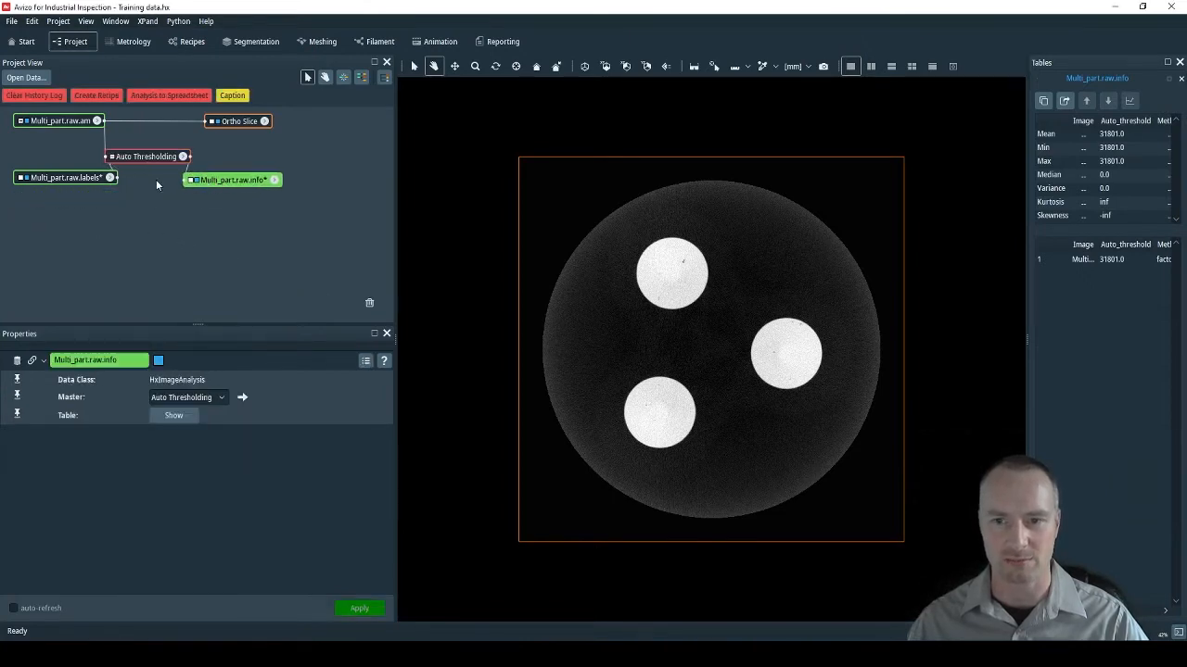
{"action": "left_click_drag", "start_coordinate": [85, 181], "coordinate": [133, 180]}
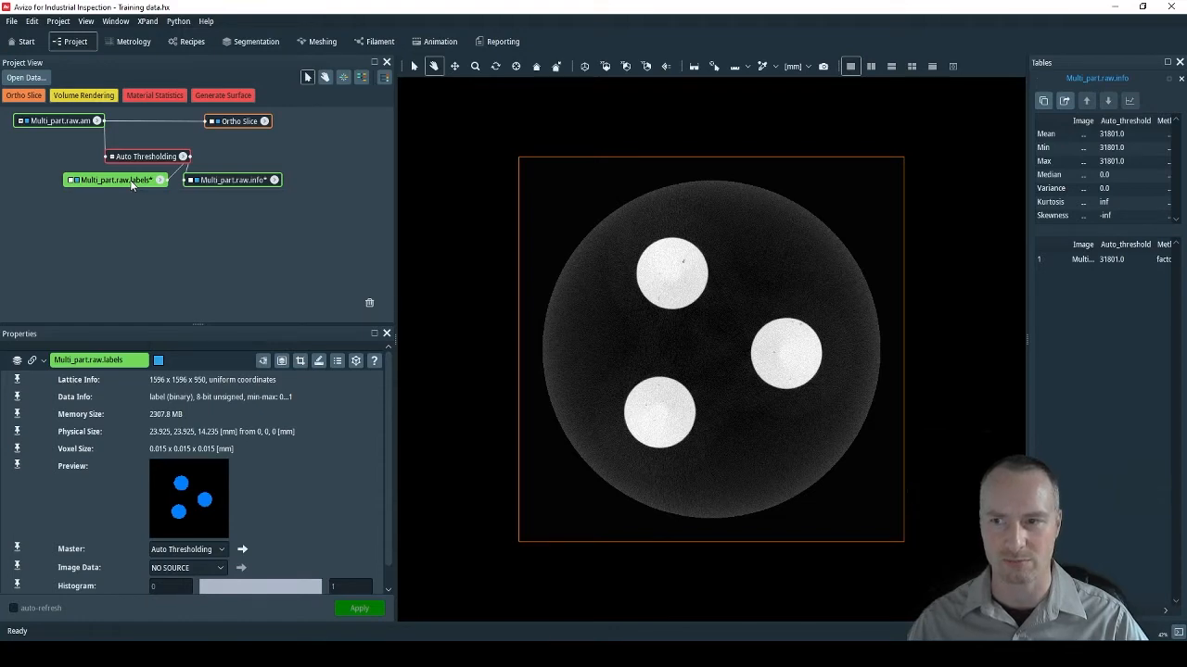
{"action": "left_click", "coordinate": [31, 96]}
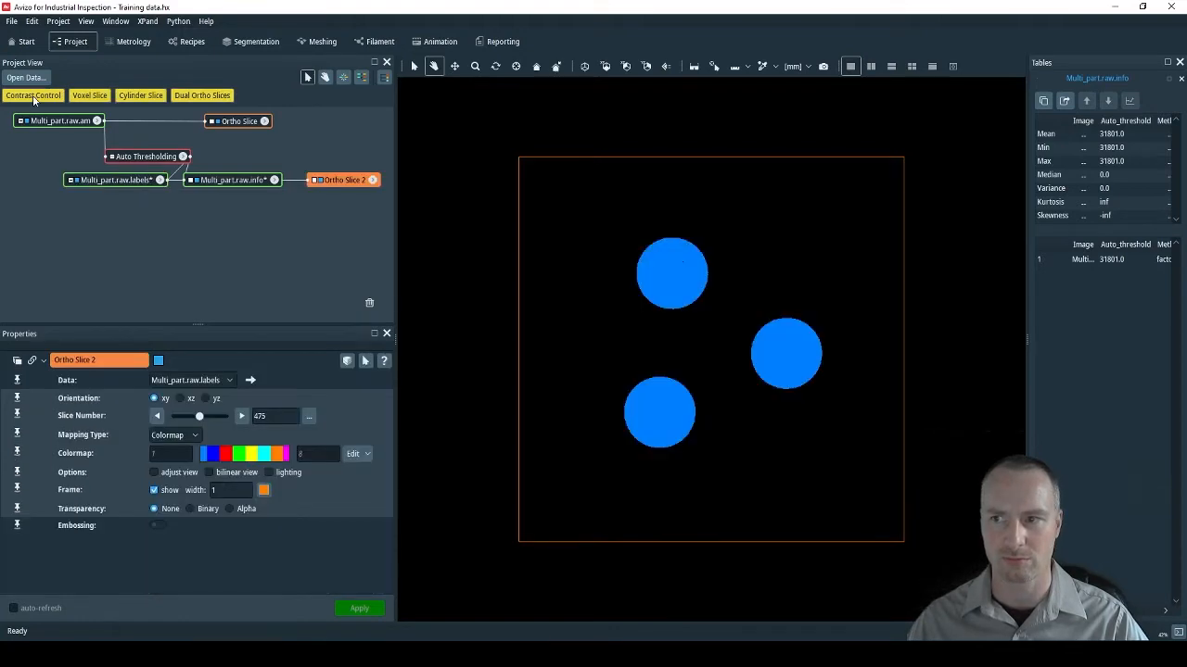
{"action": "scroll", "coordinate": [612, 398], "scroll_direction": "up", "scroll_amount": 3}
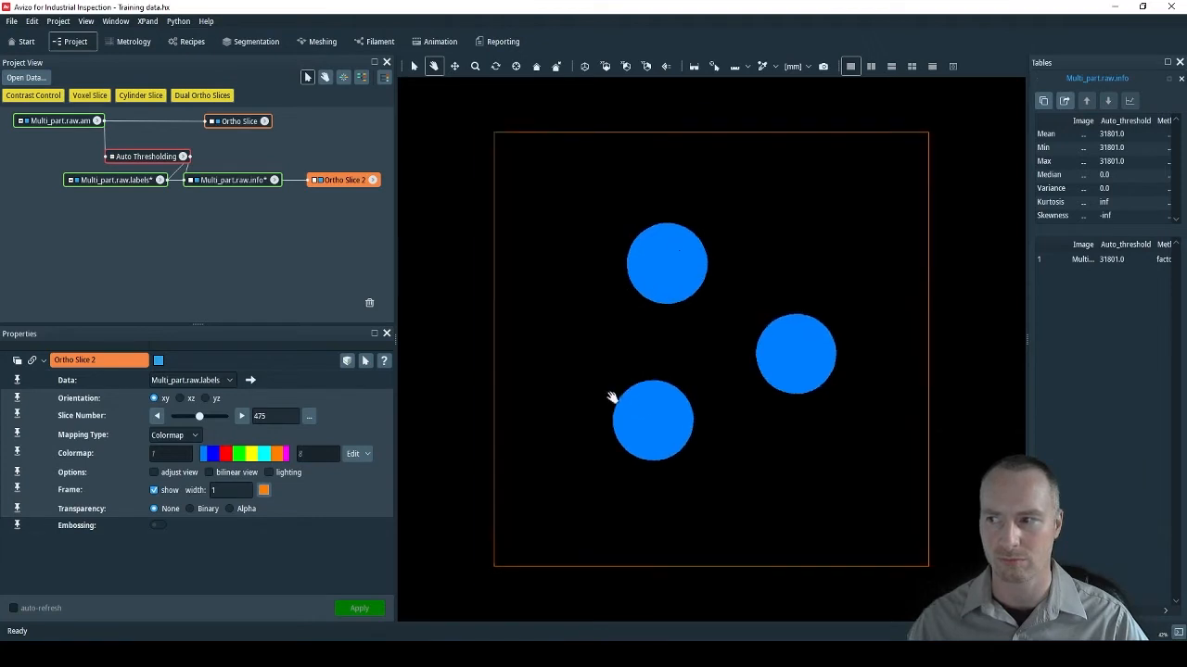
{"action": "scroll", "coordinate": [555, 405], "scroll_direction": "up", "scroll_amount": 3}
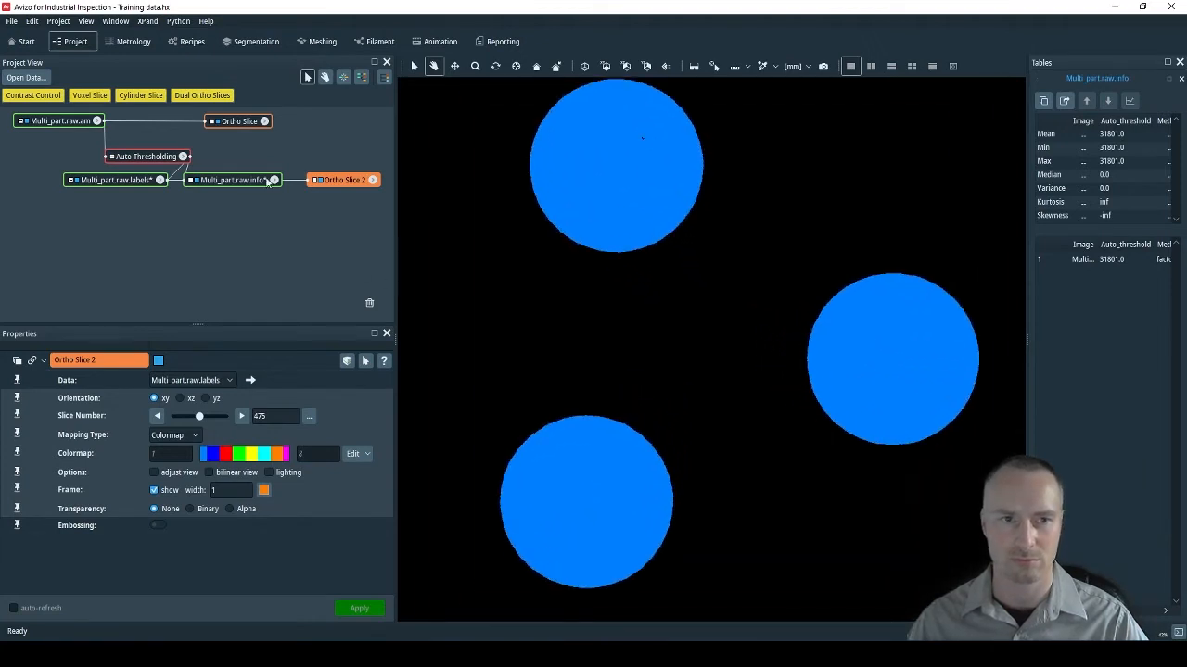
Step: Compare the grayscale slice with the label slice by repeatedly toggling the visibility of the original Ortho Slice
{"action": "left_click", "coordinate": [219, 121]}
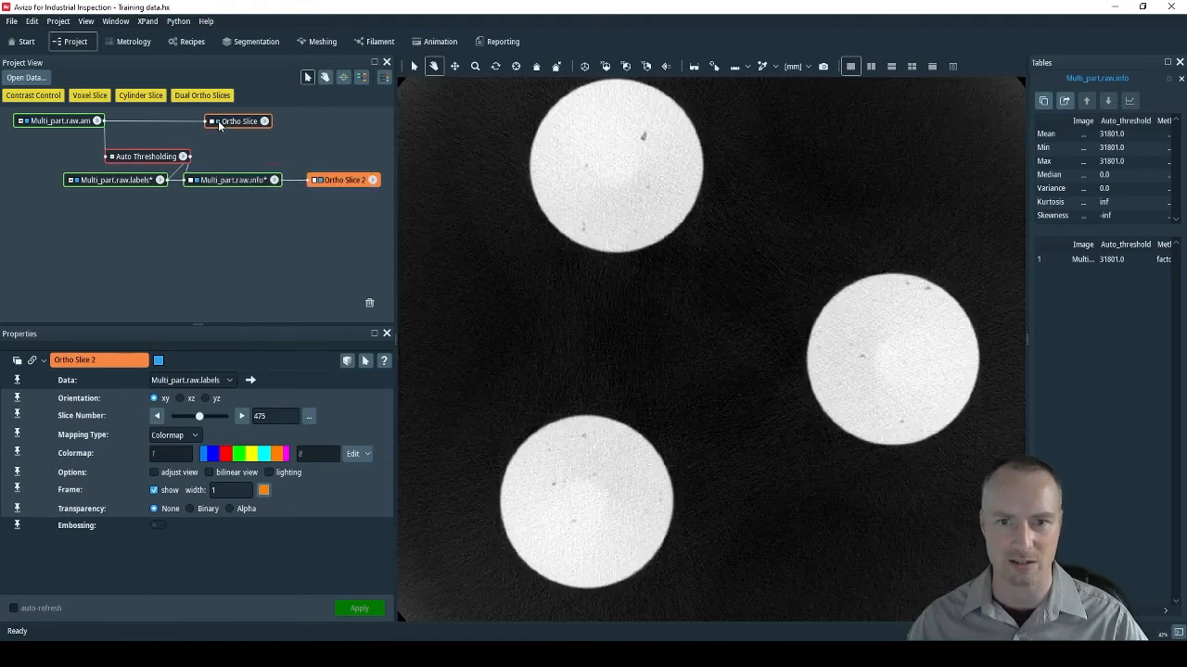
{"action": "left_click", "coordinate": [219, 121]}
{"action": "left_click", "coordinate": [219, 121]}
{"action": "left_click", "coordinate": [219, 121]}
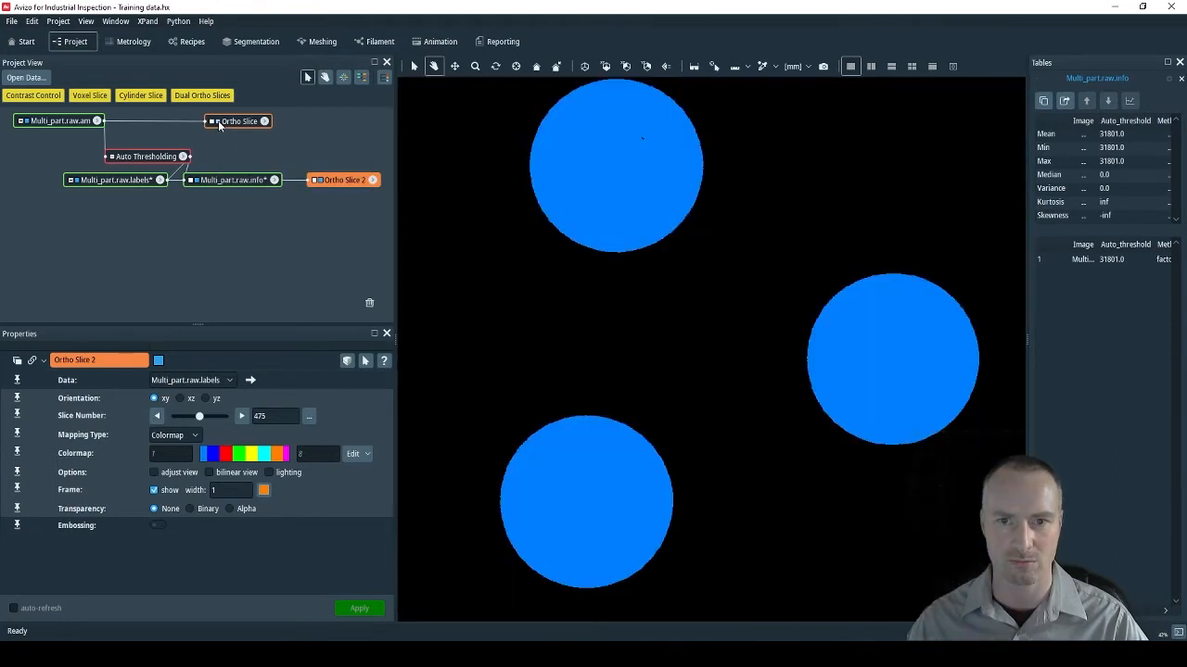
{"action": "left_click", "coordinate": [219, 122]}
{"action": "left_click", "coordinate": [218, 122]}
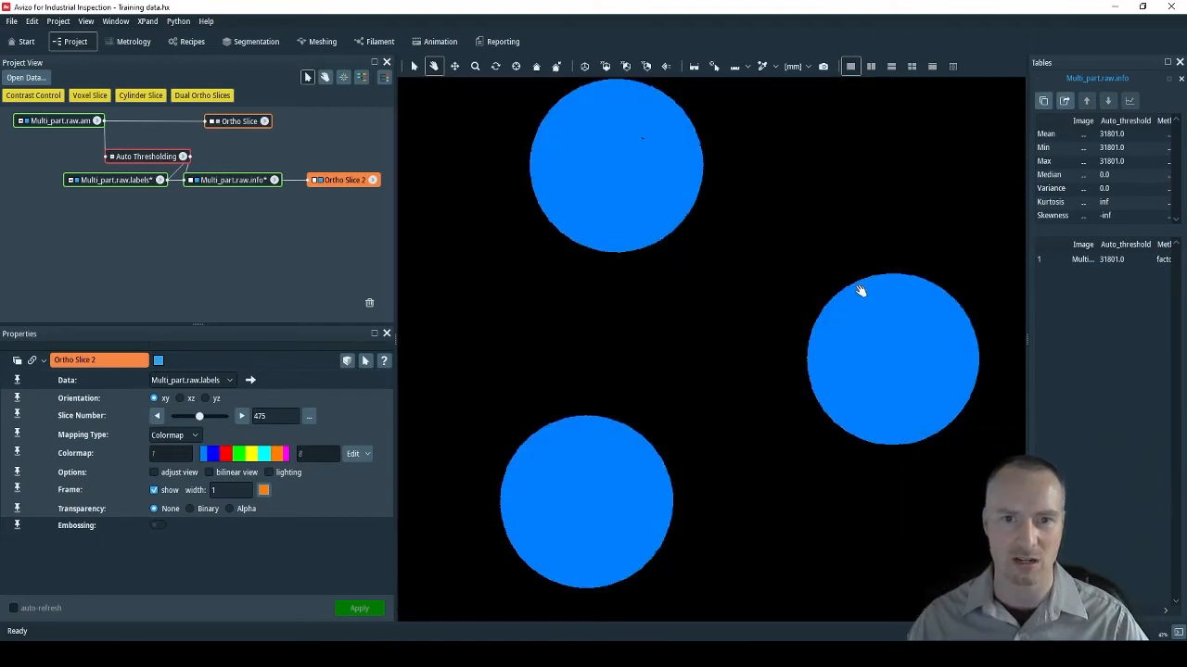
{"action": "left_click", "coordinate": [216, 122]}
{"action": "left_click", "coordinate": [217, 122]}
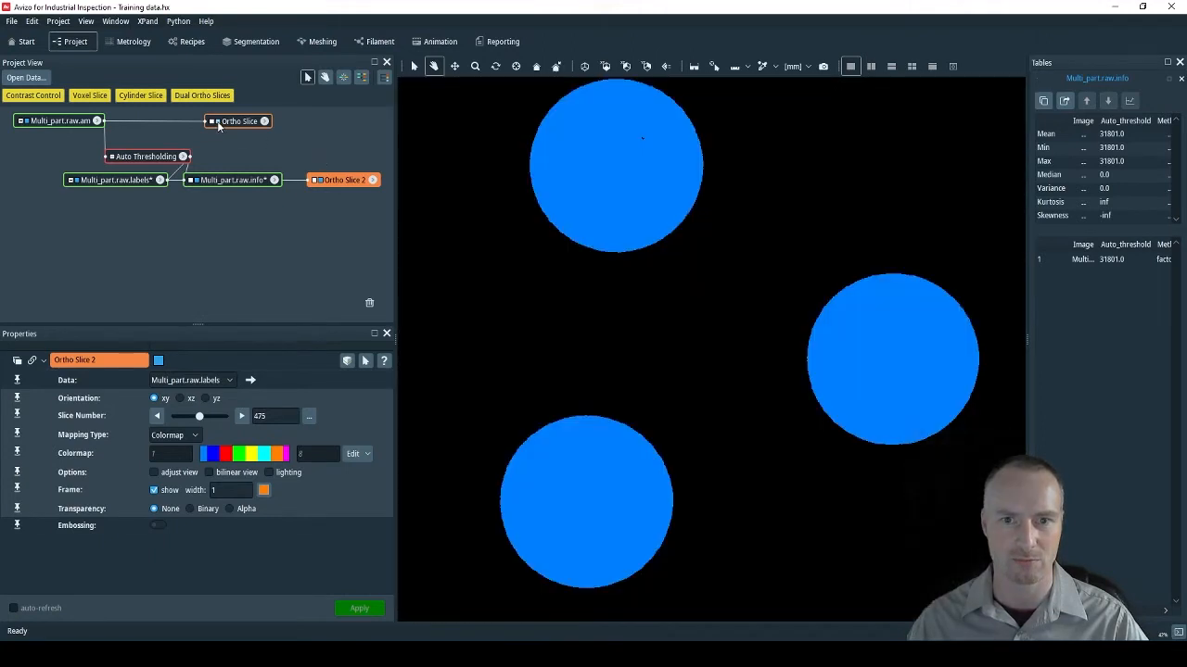
{"action": "left_click", "coordinate": [217, 121]}
{"action": "left_click", "coordinate": [217, 121]}
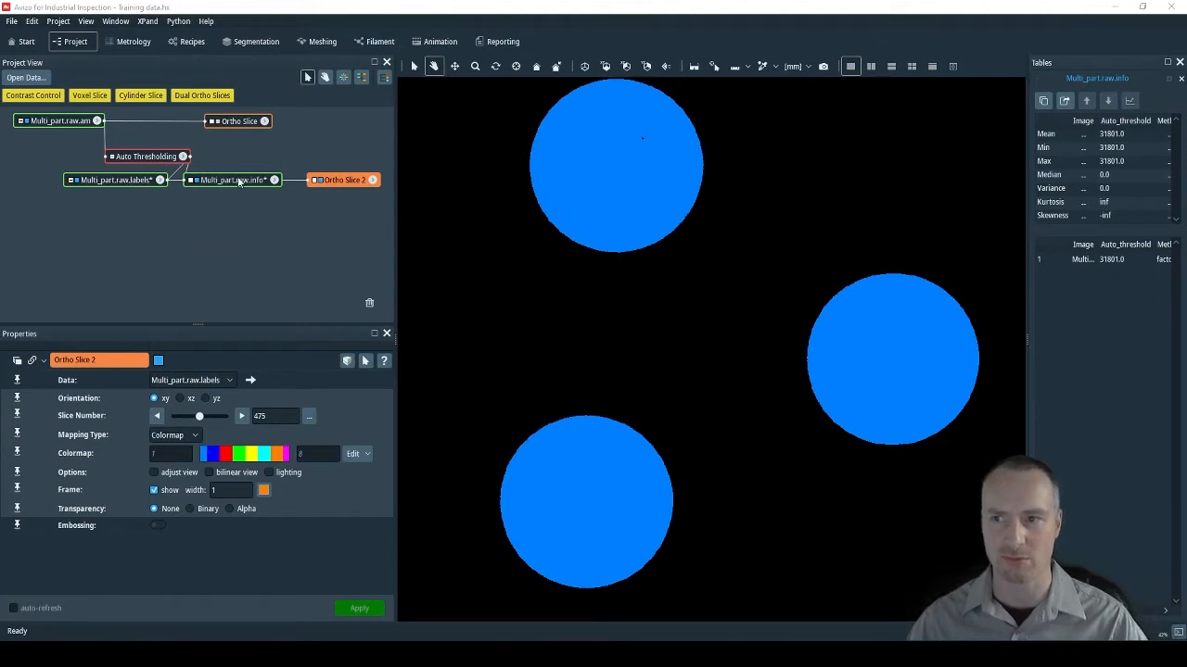
Step: Stack the info and labels results with the label slice module beside the labels, and move that slice to number 526
{"action": "left_click_drag", "start_coordinate": [238, 177], "coordinate": [218, 177]}
{"action": "left_click_drag", "start_coordinate": [127, 185], "coordinate": [225, 198]}
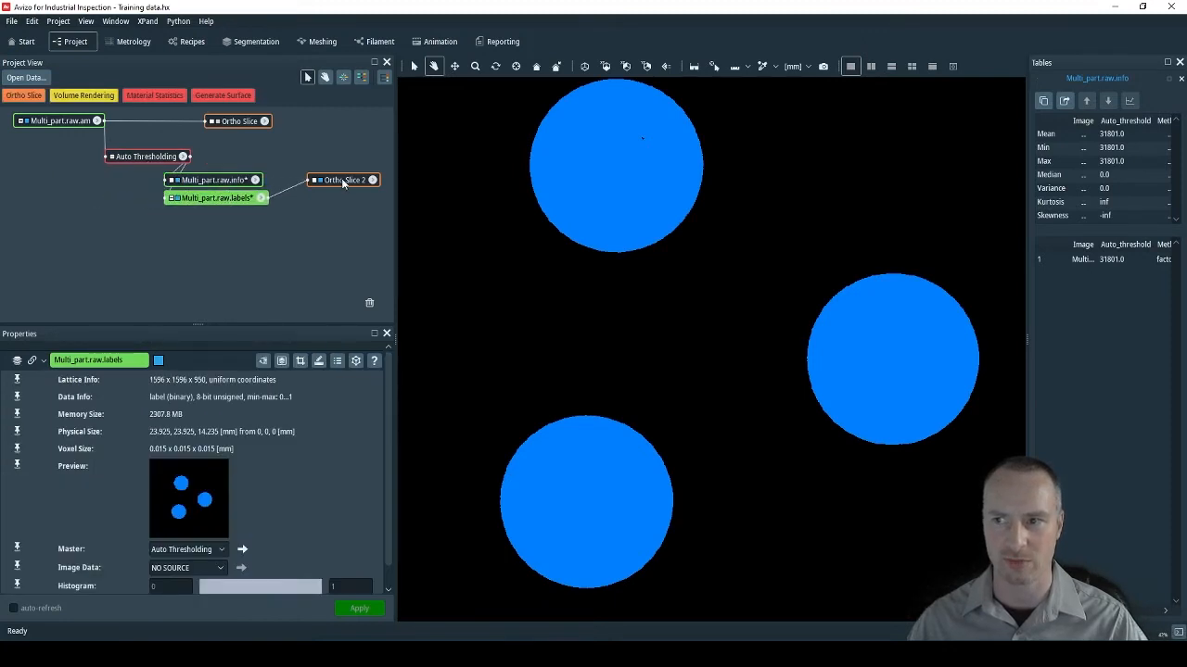
{"action": "left_click_drag", "start_coordinate": [343, 182], "coordinate": [313, 197]}
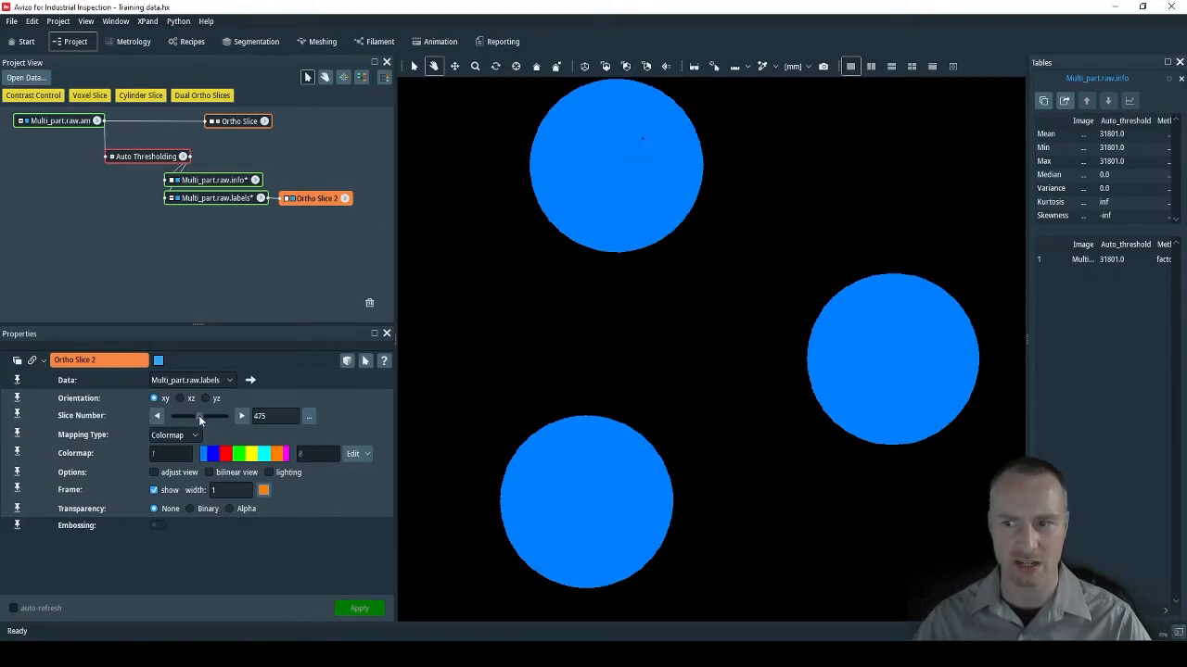
{"action": "left_click_drag", "start_coordinate": [198, 415], "coordinate": [202, 417]}
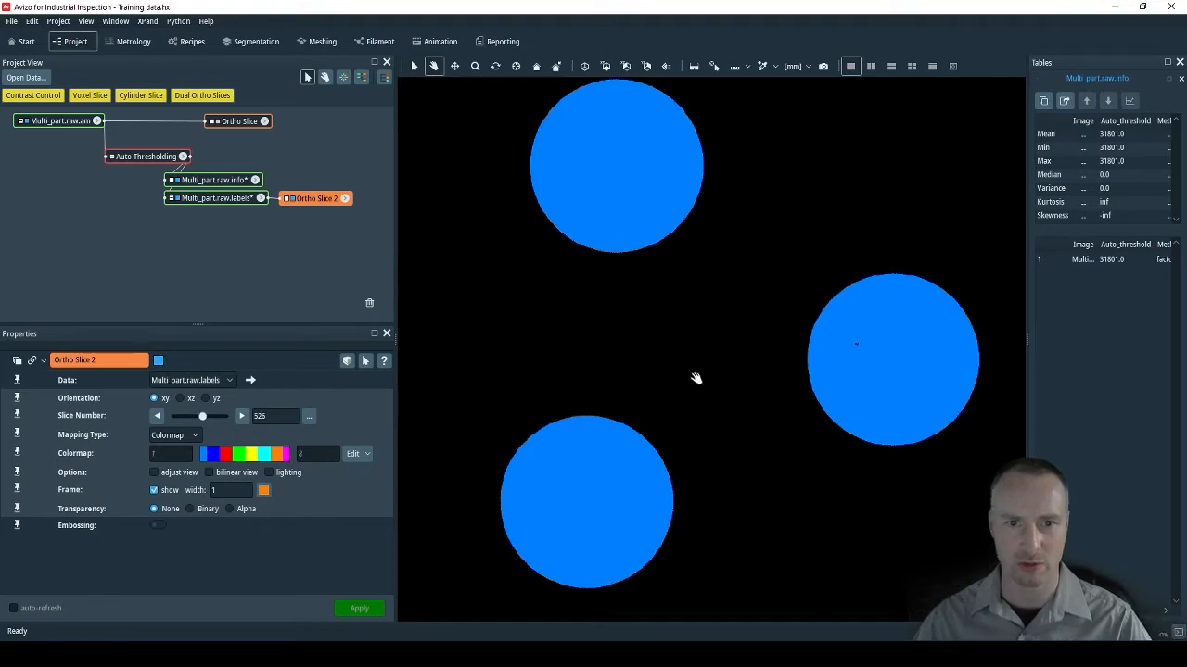
{"action": "left_click", "coordinate": [859, 350]}
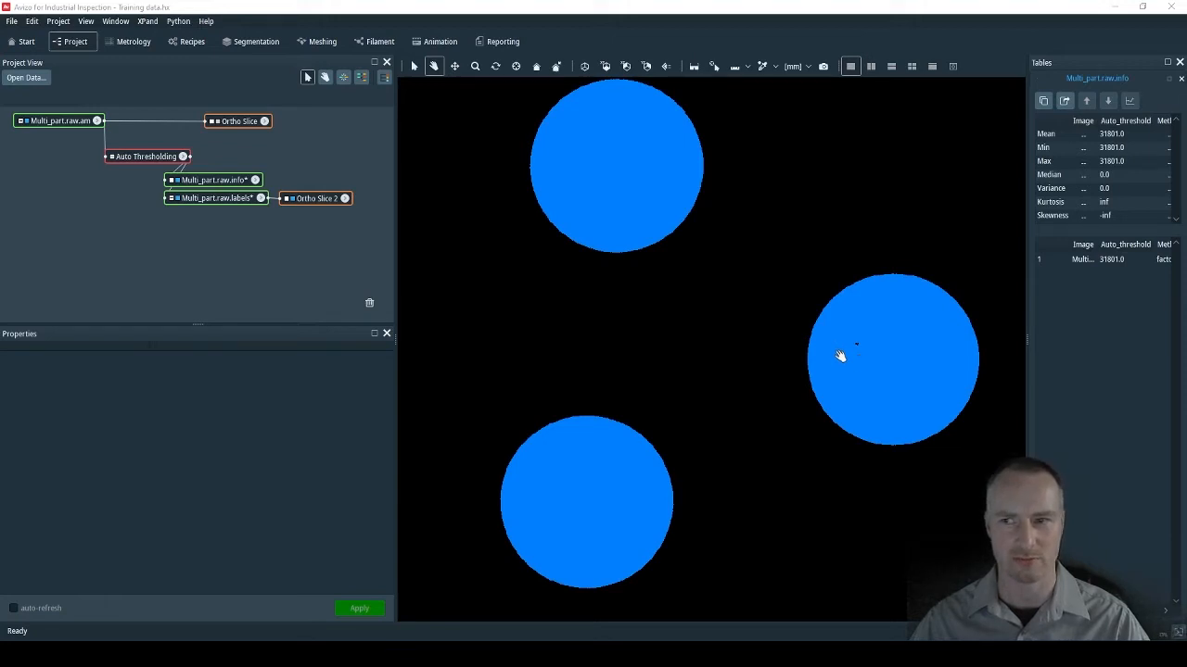
Step: Attach a Closing module to Multi_part.raw.labels and place it beneath the labels in the project network
{"action": "left_click", "coordinate": [231, 197]}
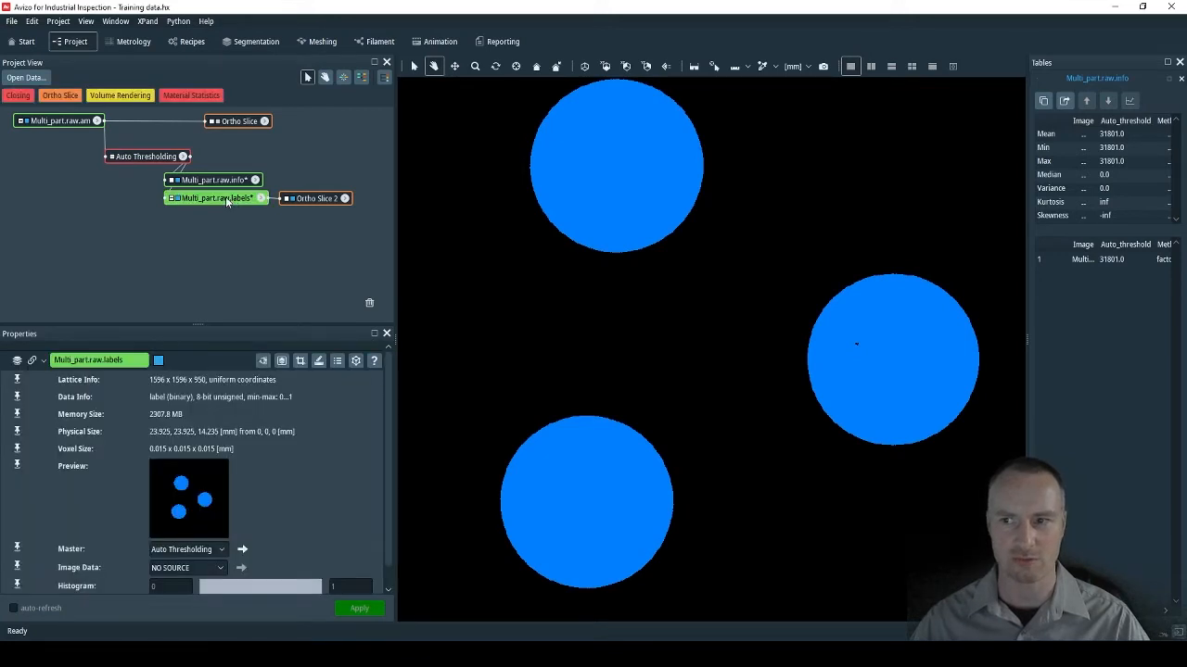
{"action": "right_click", "coordinate": [225, 196]}
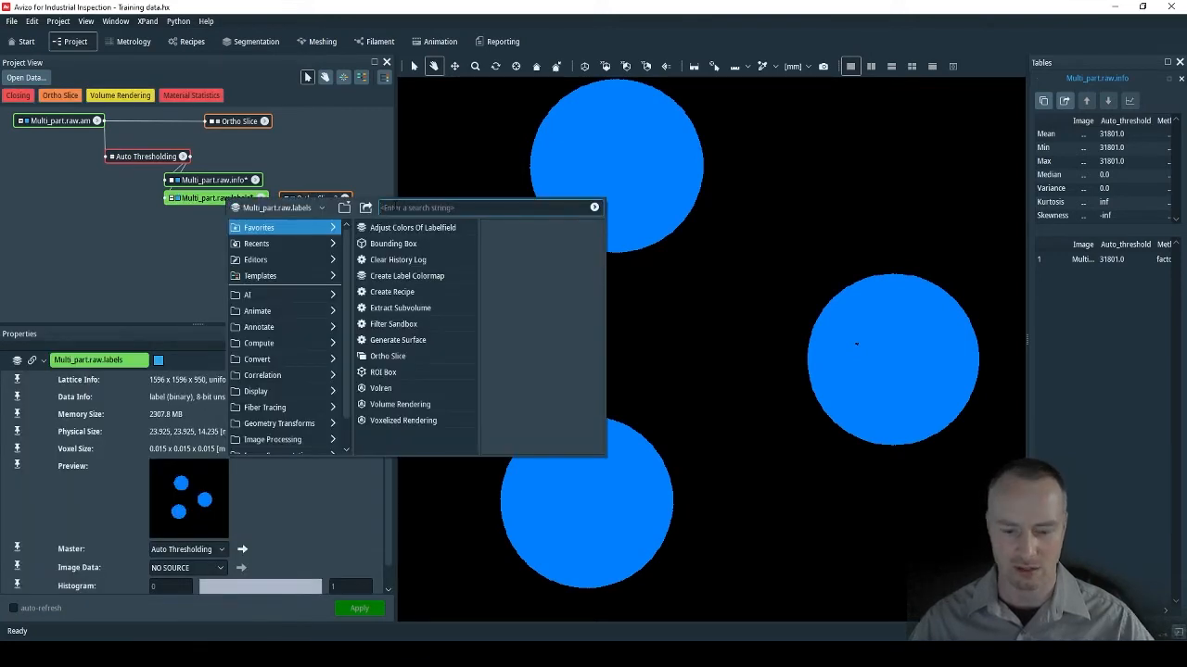
{"action": "type", "text": "closing"}
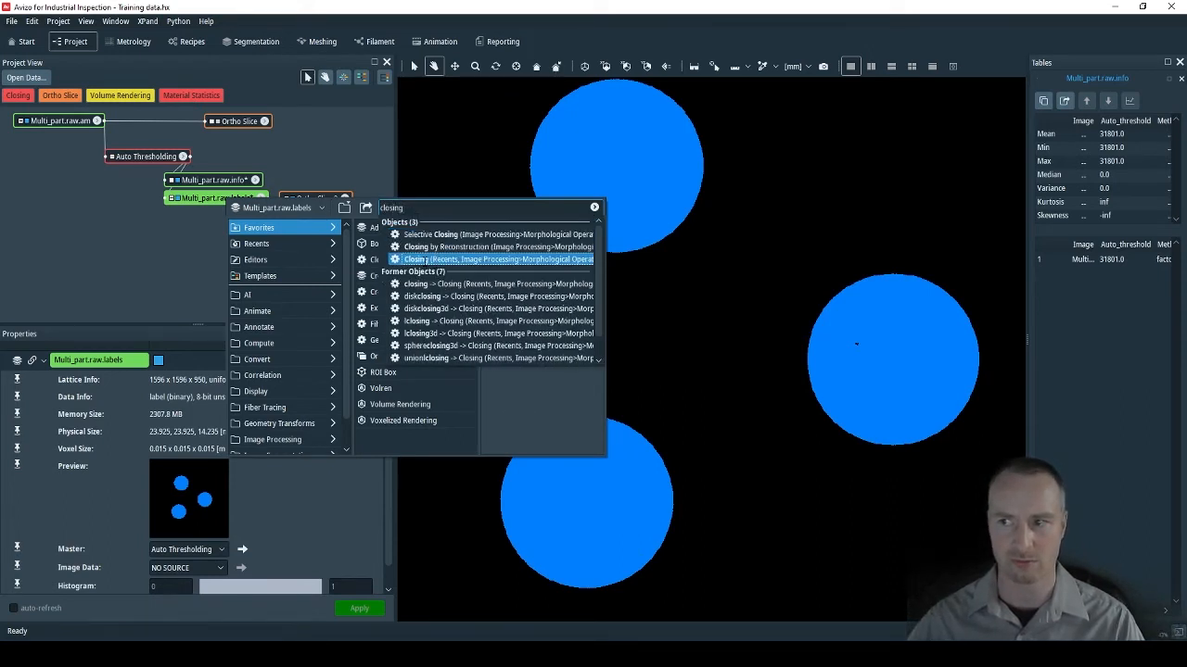
{"action": "left_click", "coordinate": [406, 260]}
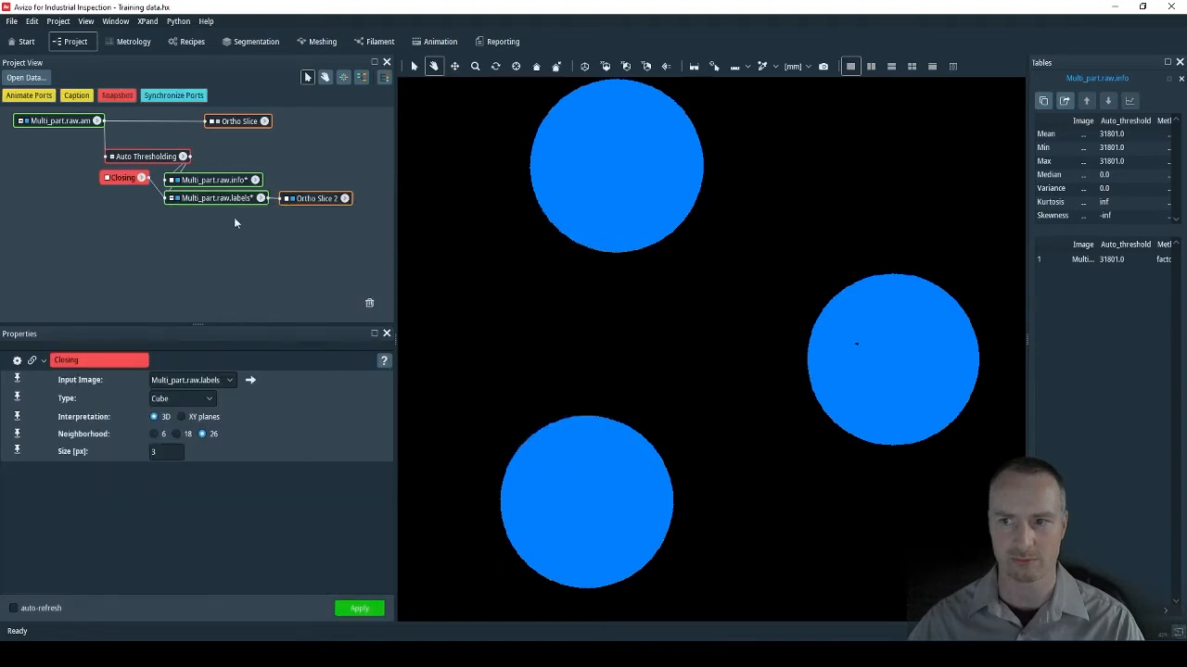
{"action": "left_click_drag", "start_coordinate": [122, 178], "coordinate": [185, 226]}
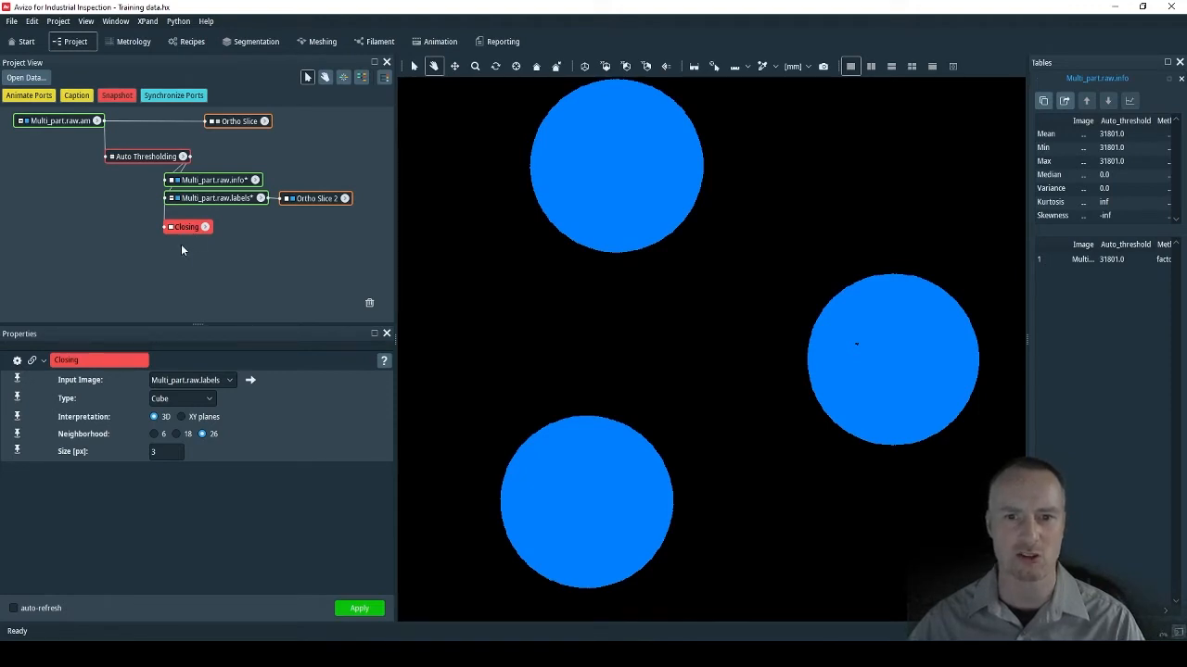
Step: Set the Closing size to 50 px and run it on the labels
{"action": "double_click", "coordinate": [162, 452]}
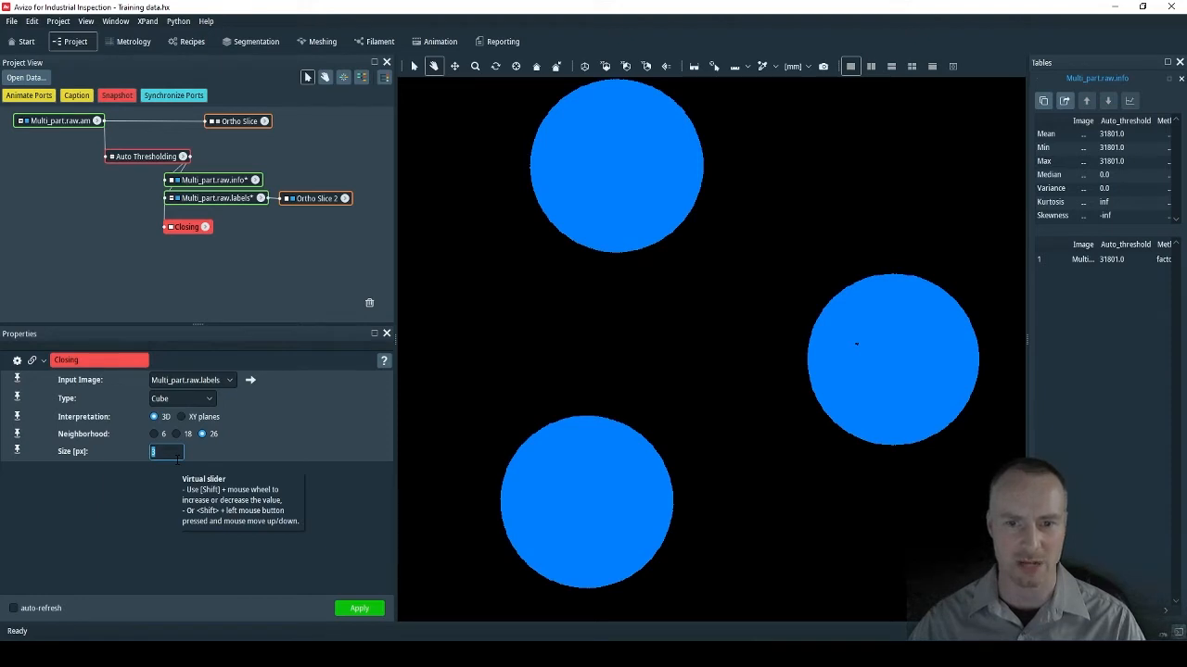
{"action": "type", "text": "50"}
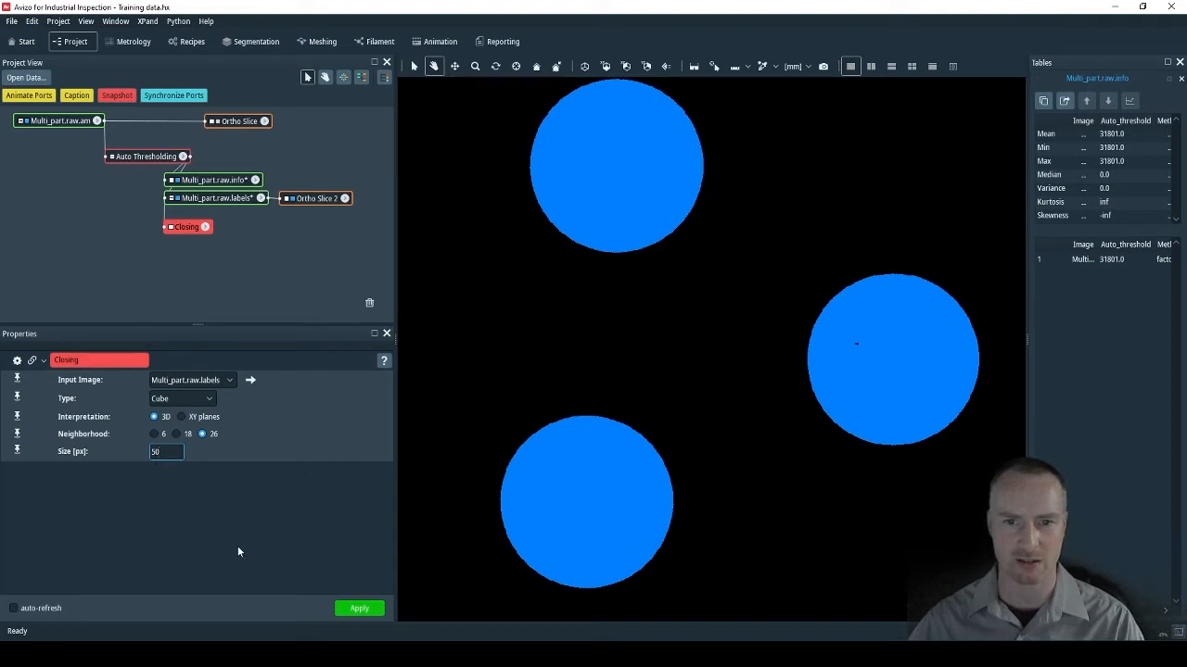
{"action": "left_click", "coordinate": [362, 609]}
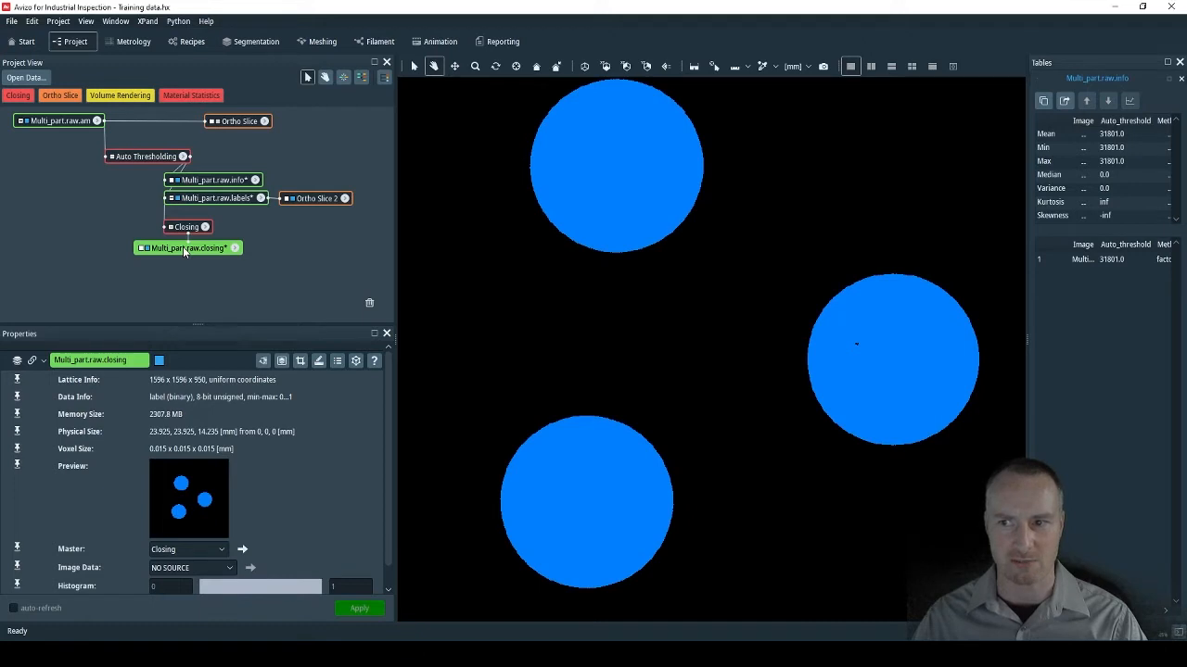
Step: Display the closing result in a new Ortho Slice and move it to slice 464
{"action": "left_click", "coordinate": [60, 95]}
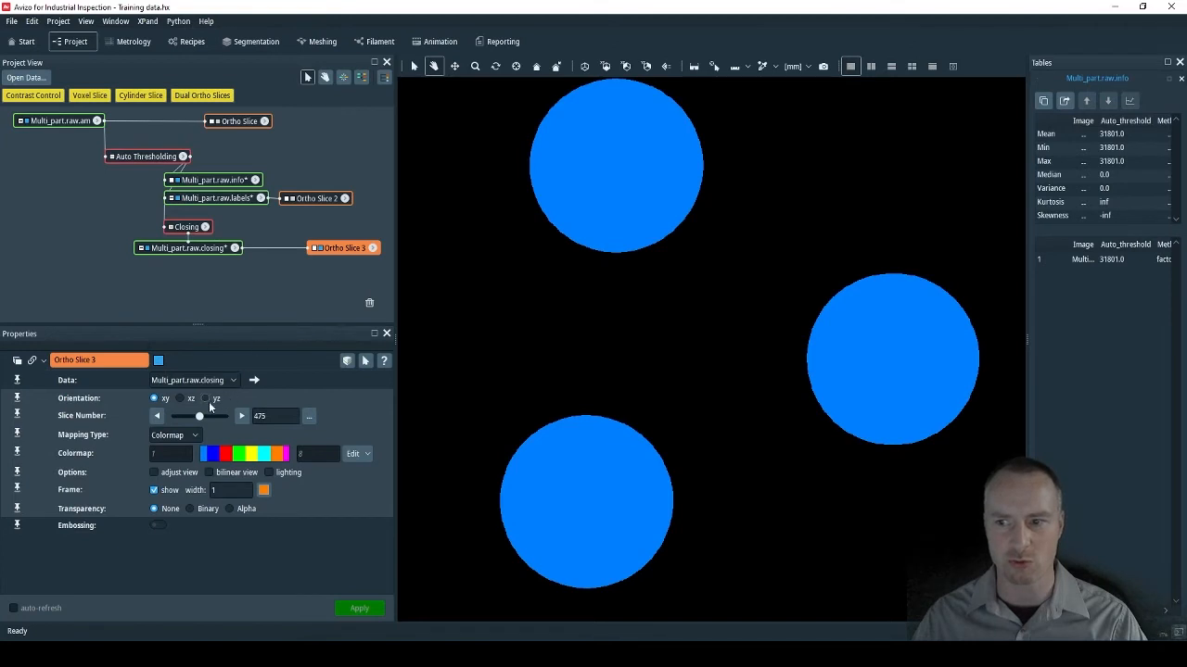
{"action": "mouse_move", "coordinate": [199, 415]}
{"action": "left_mouse_down"}
{"action": "mouse_move", "coordinate": [162, 414]}
{"action": "mouse_move", "coordinate": [235, 415]}
{"action": "mouse_move", "coordinate": [198, 416]}
{"action": "left_mouse_up"}
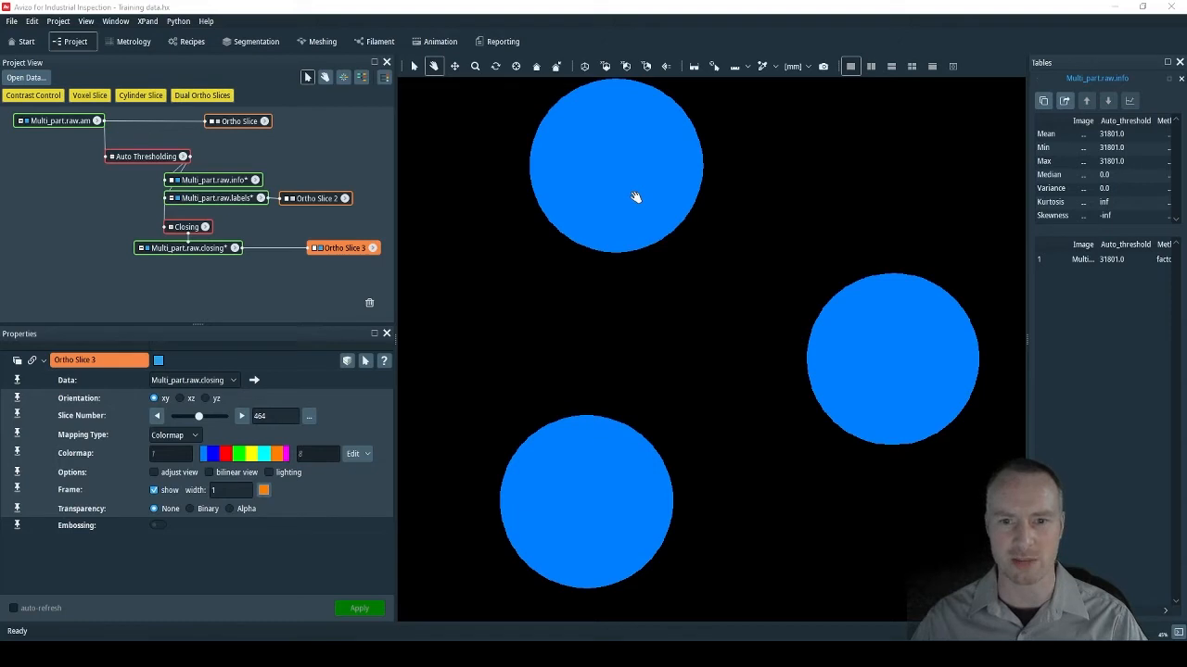
Step: Attach a Label Analysis module to the Multi_part.raw.closing result
{"action": "left_click", "coordinate": [196, 249]}
{"action": "right_click", "coordinate": [196, 248]}
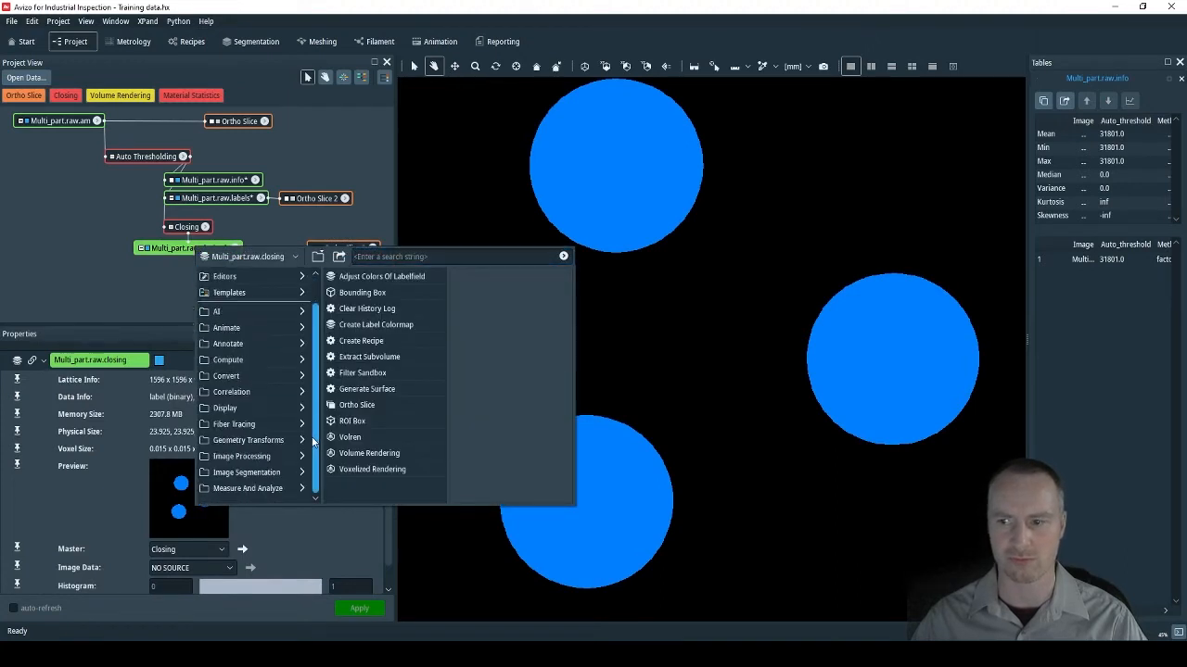
{"action": "scroll", "coordinate": [258, 489], "scroll_direction": "down", "scroll_amount": 1}
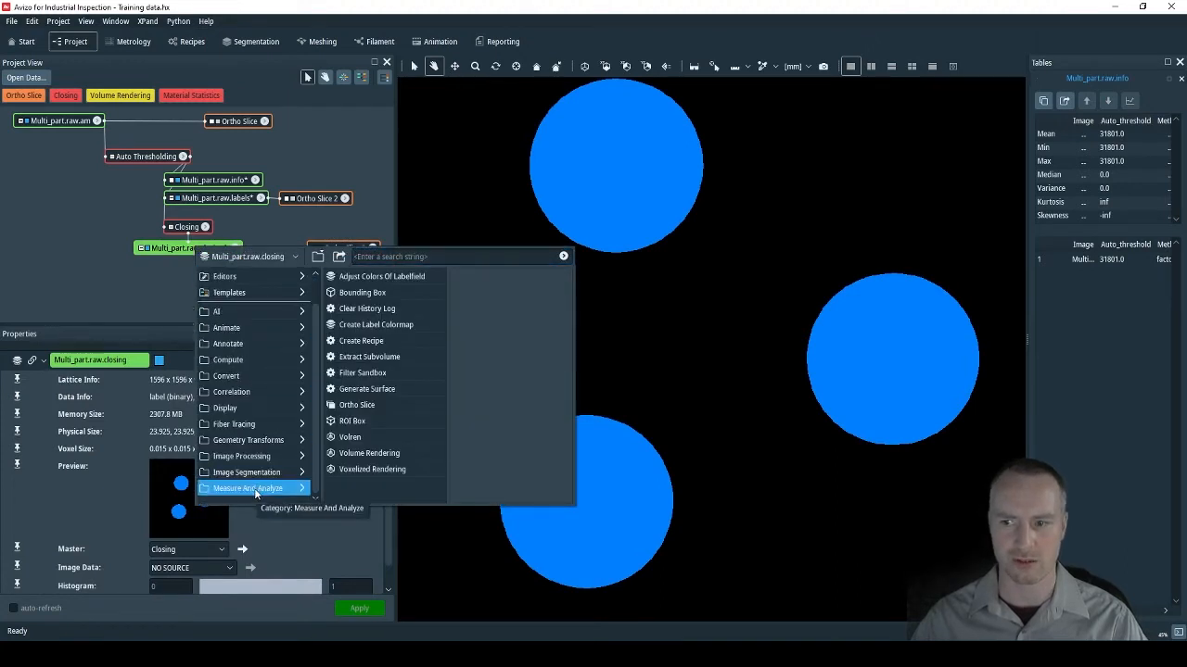
{"action": "left_click", "coordinate": [256, 493]}
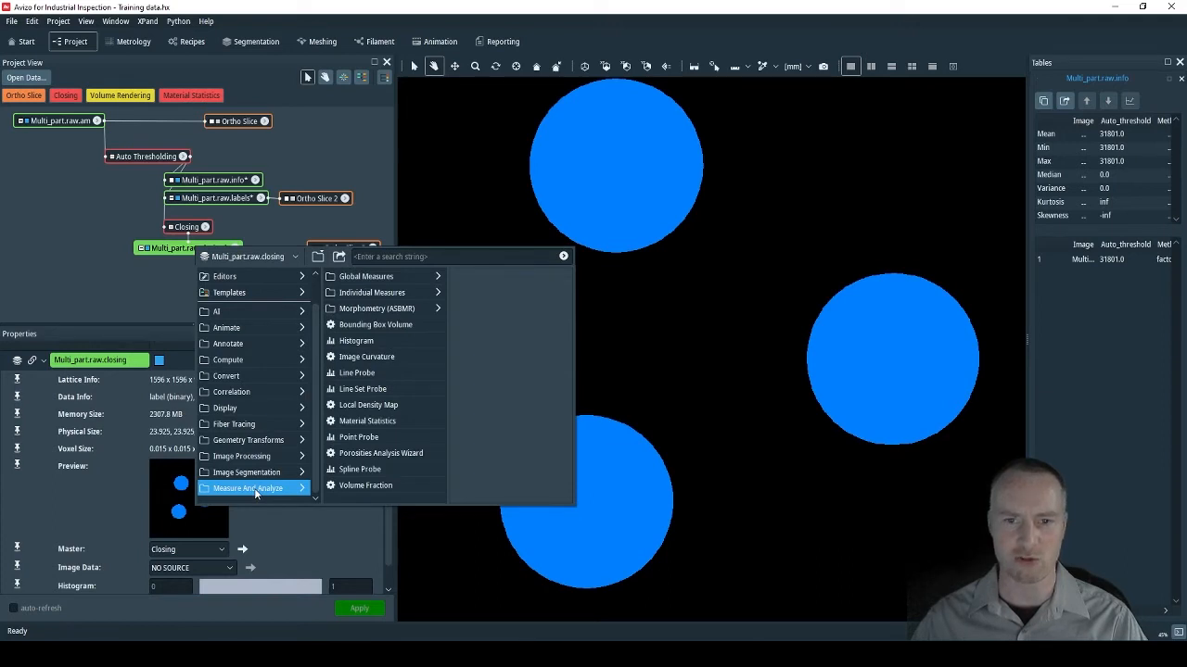
{"action": "left_click", "coordinate": [397, 294]}
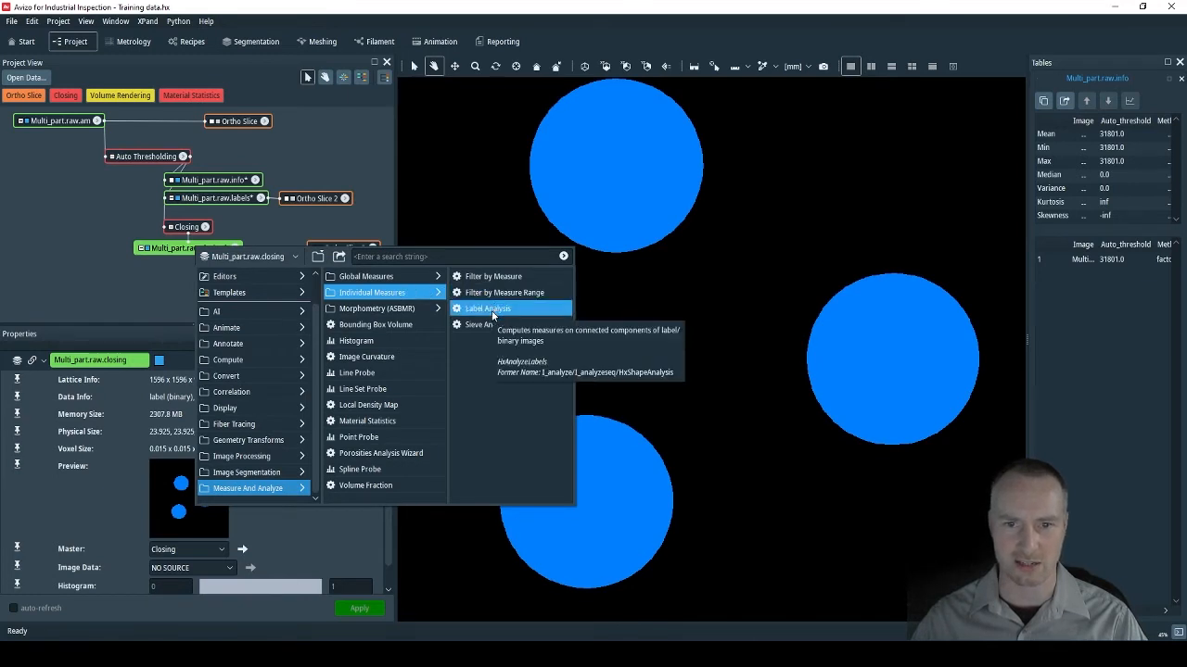
{"action": "left_click", "coordinate": [492, 313]}
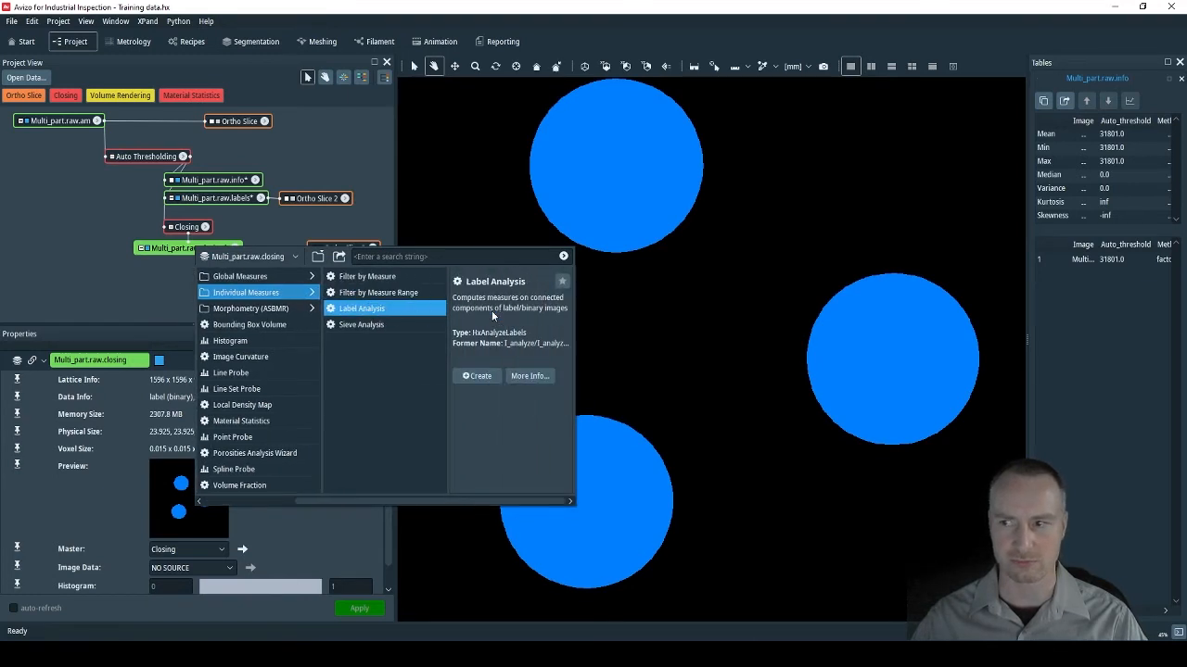
{"action": "left_click", "coordinate": [465, 374]}
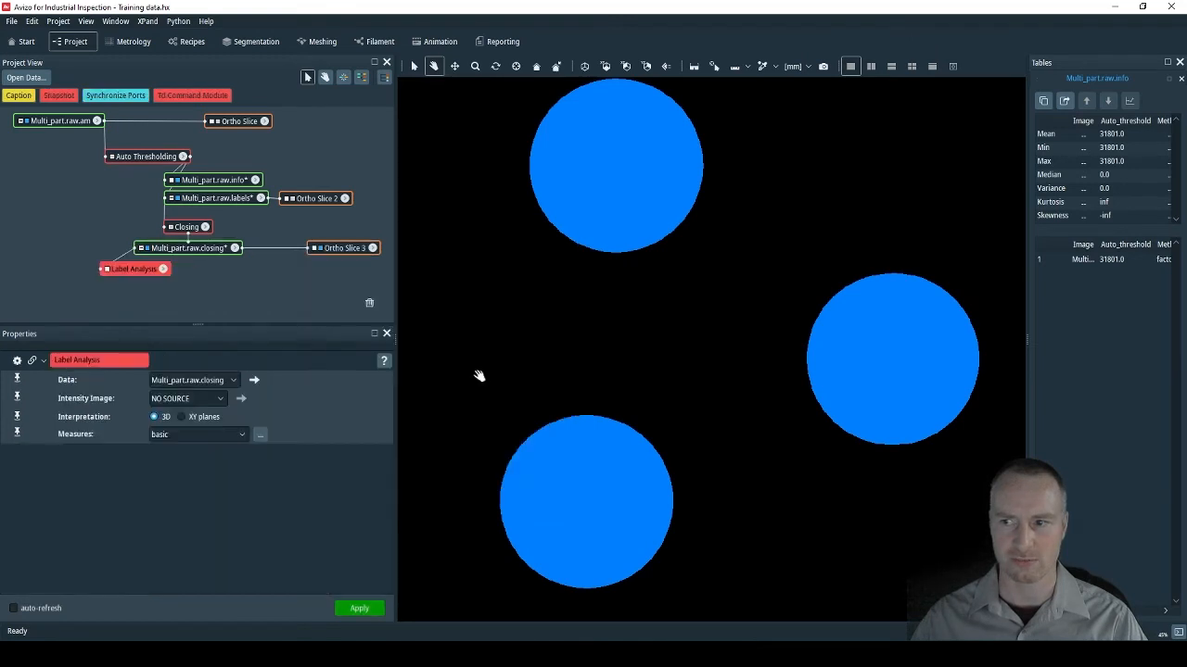
Step: Place Label Analysis beneath Multi_part.raw.closing and run it in 3D with the Standard Shape Analysis measures
{"action": "left_click_drag", "start_coordinate": [137, 270], "coordinate": [191, 270]}
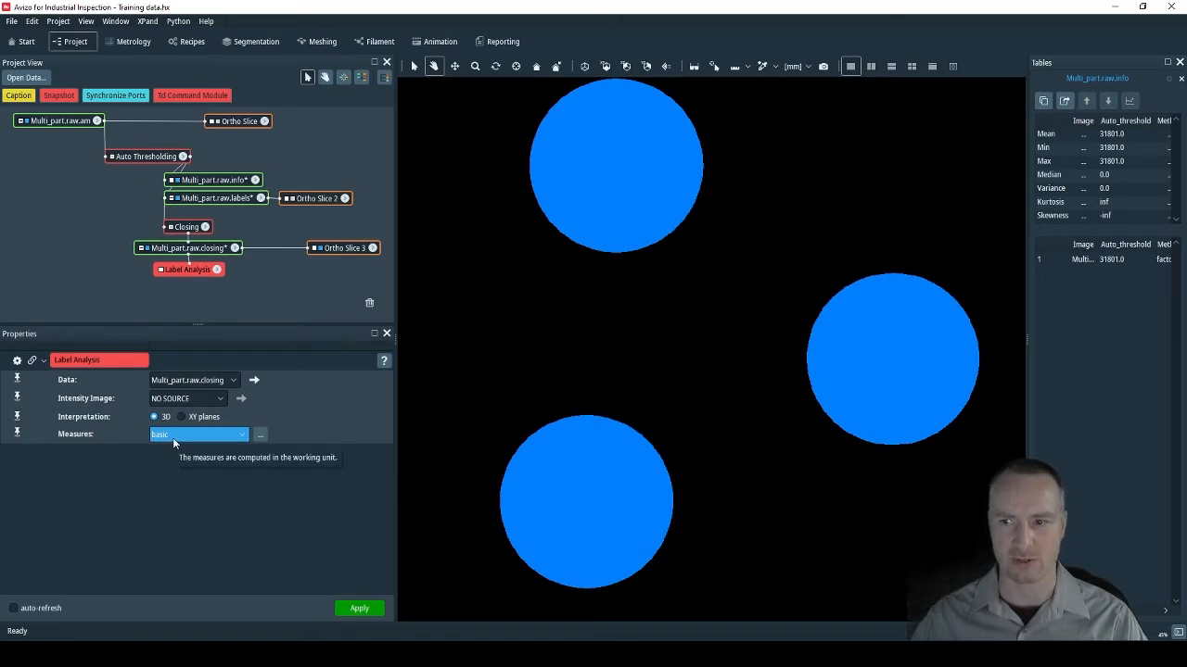
{"action": "left_click", "coordinate": [242, 437]}
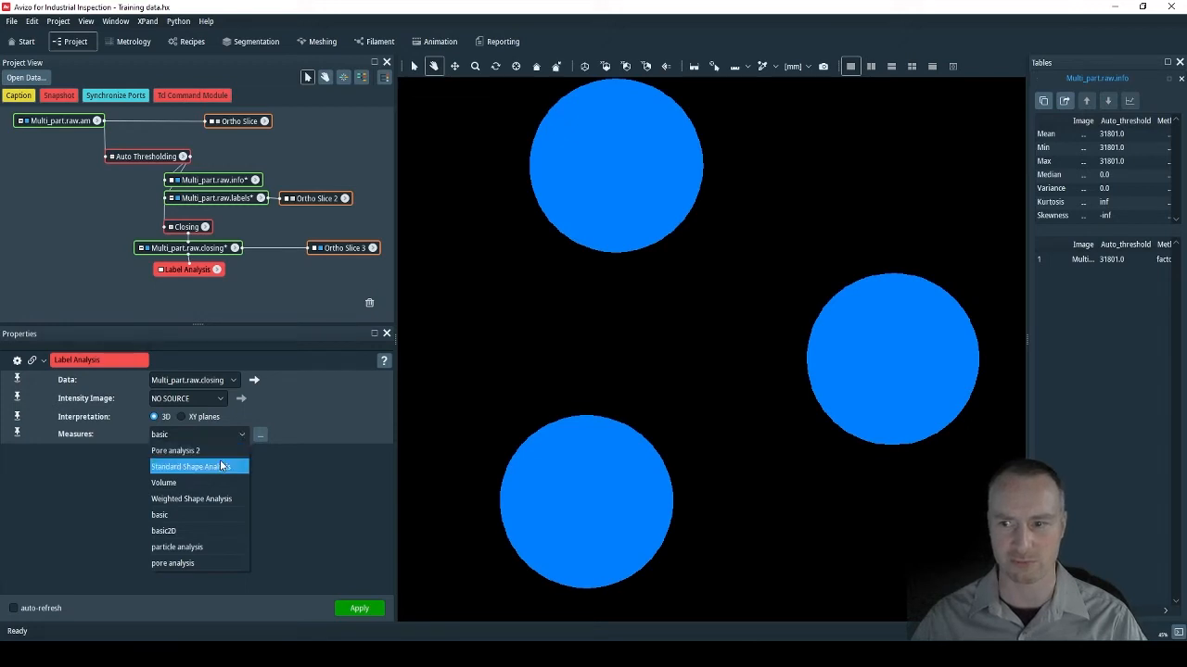
{"action": "left_click", "coordinate": [222, 470]}
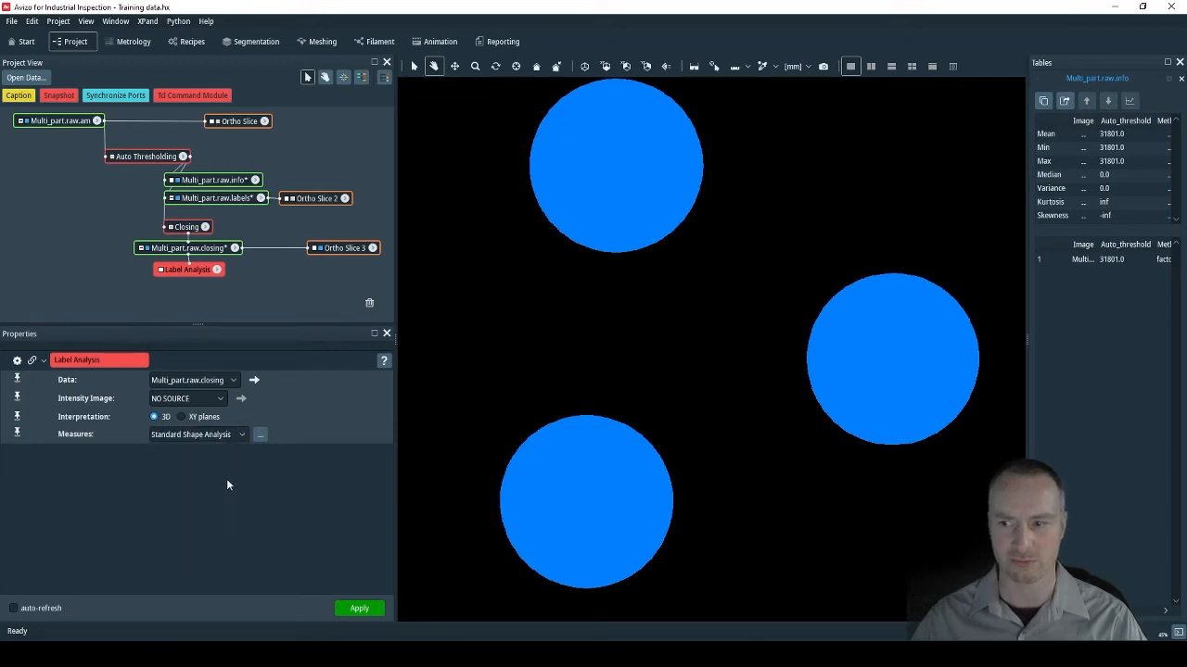
{"action": "left_click", "coordinate": [359, 608]}
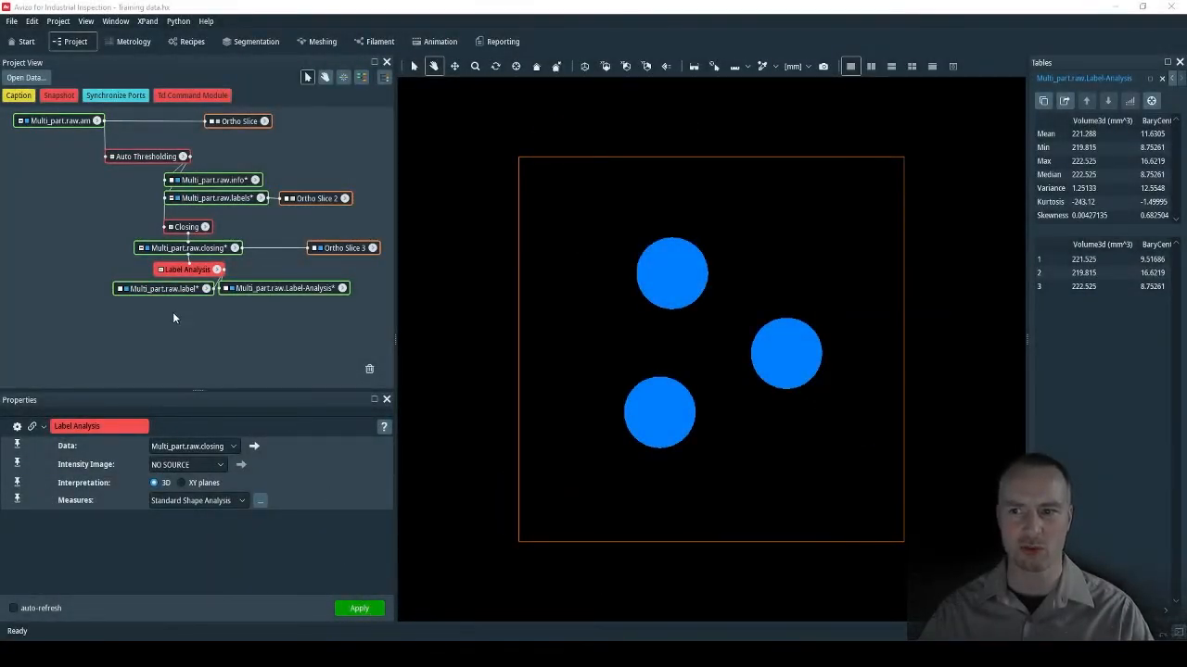
Step: Display Multi_part.raw.label in a new Ortho Slice and place that slice module beside the label data in the project network
{"action": "left_click", "coordinate": [150, 290]}
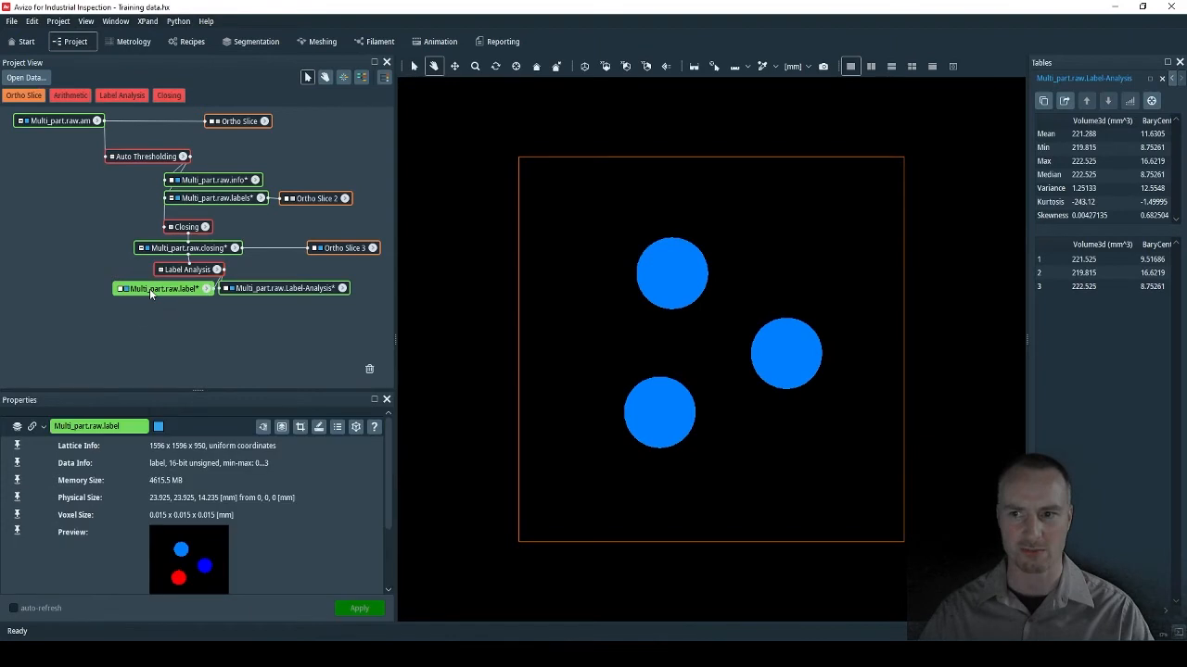
{"action": "left_click", "coordinate": [23, 96]}
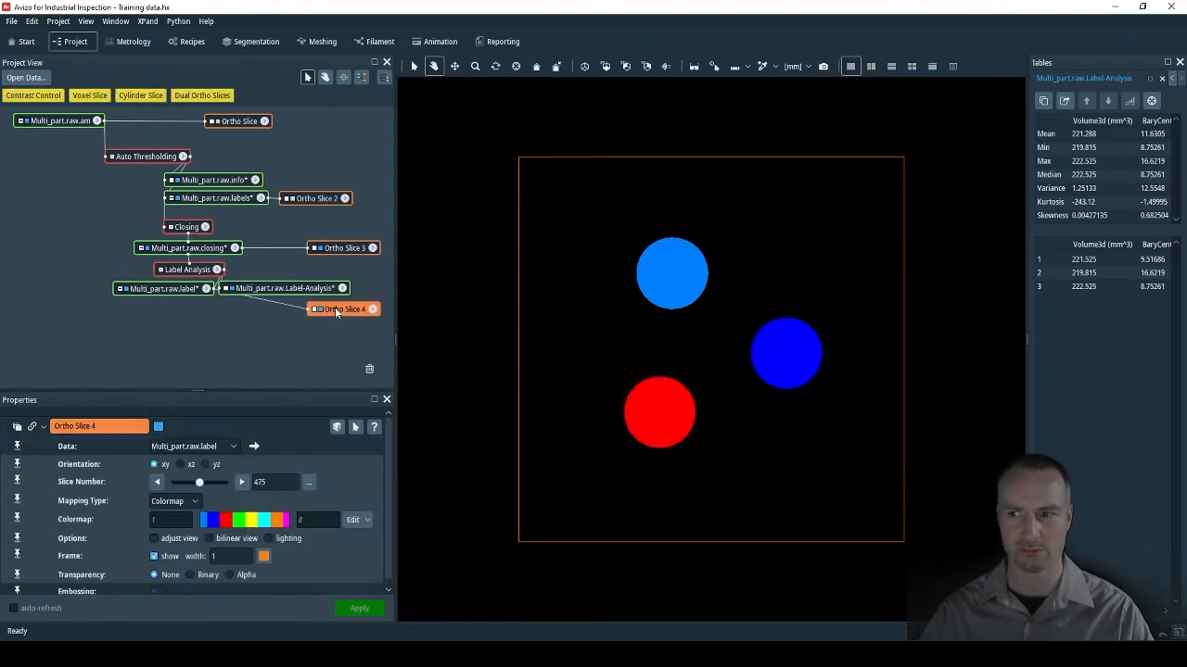
{"action": "left_click_drag", "start_coordinate": [335, 309], "coordinate": [54, 289]}
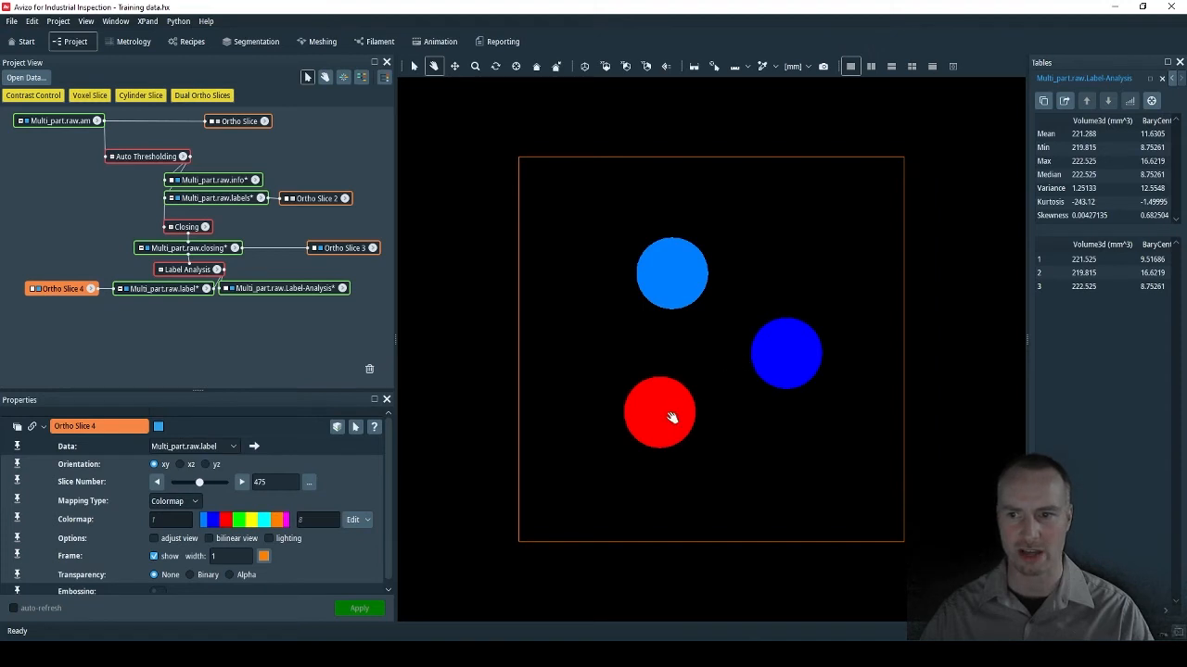
Step: Attach an Arithmetic module to Multi_part.raw.label and place it beneath Ortho Slice 4 in the project network
{"action": "left_click", "coordinate": [167, 289]}
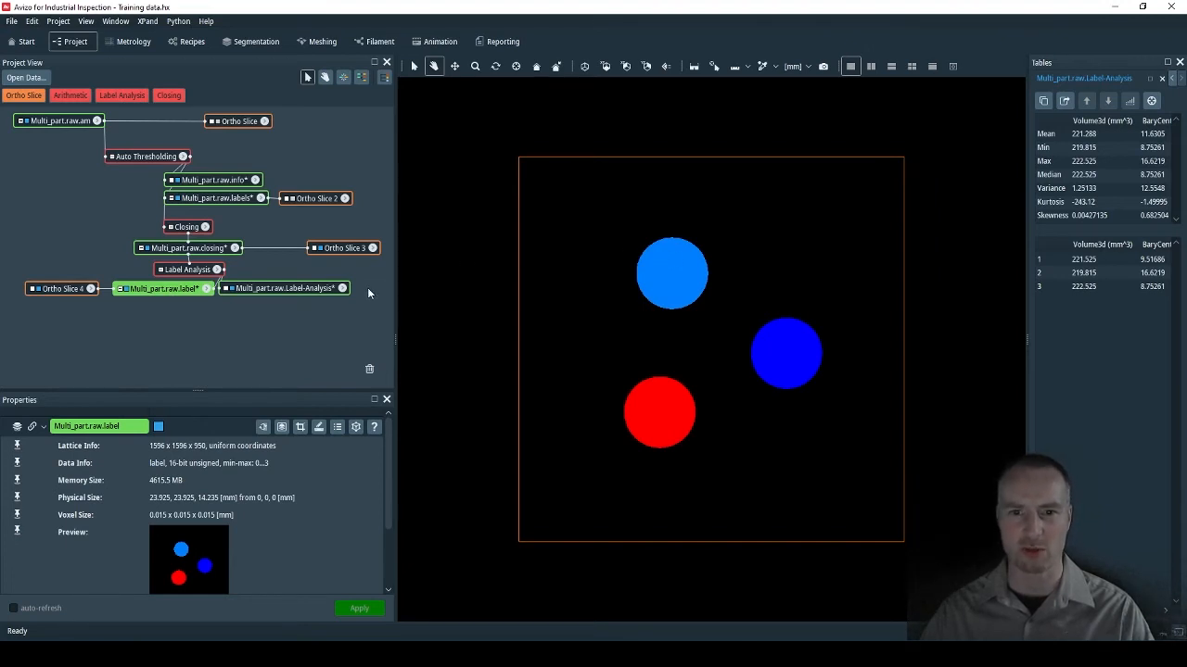
{"action": "right_click", "coordinate": [165, 294]}
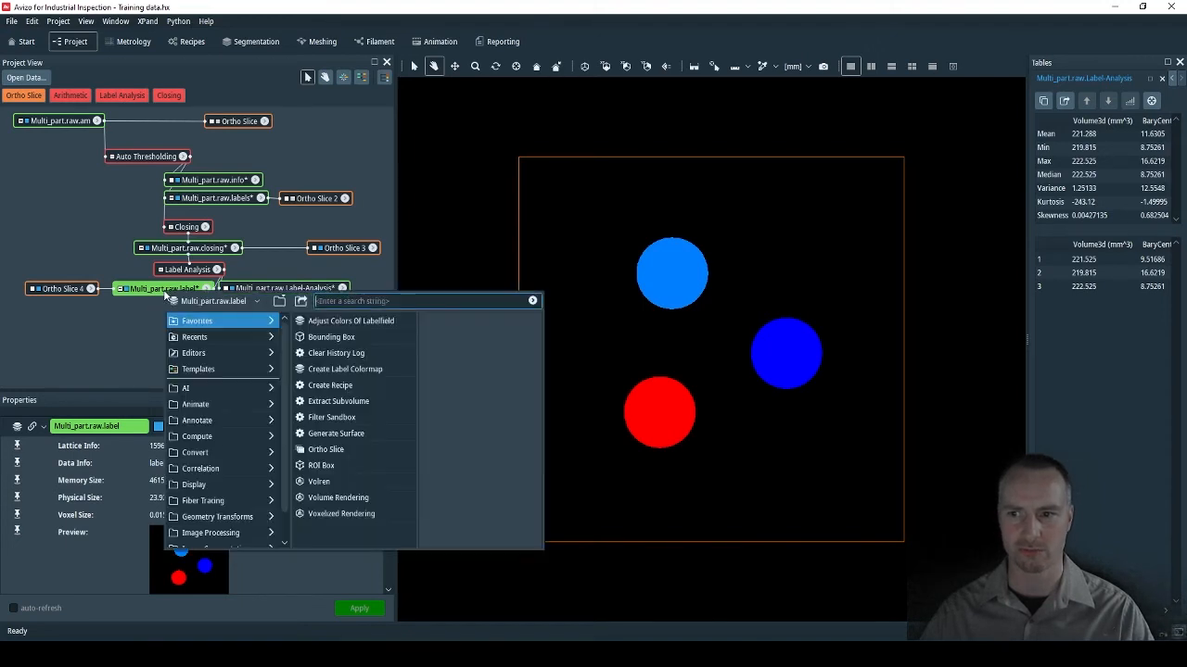
{"action": "type", "text": "arith"}
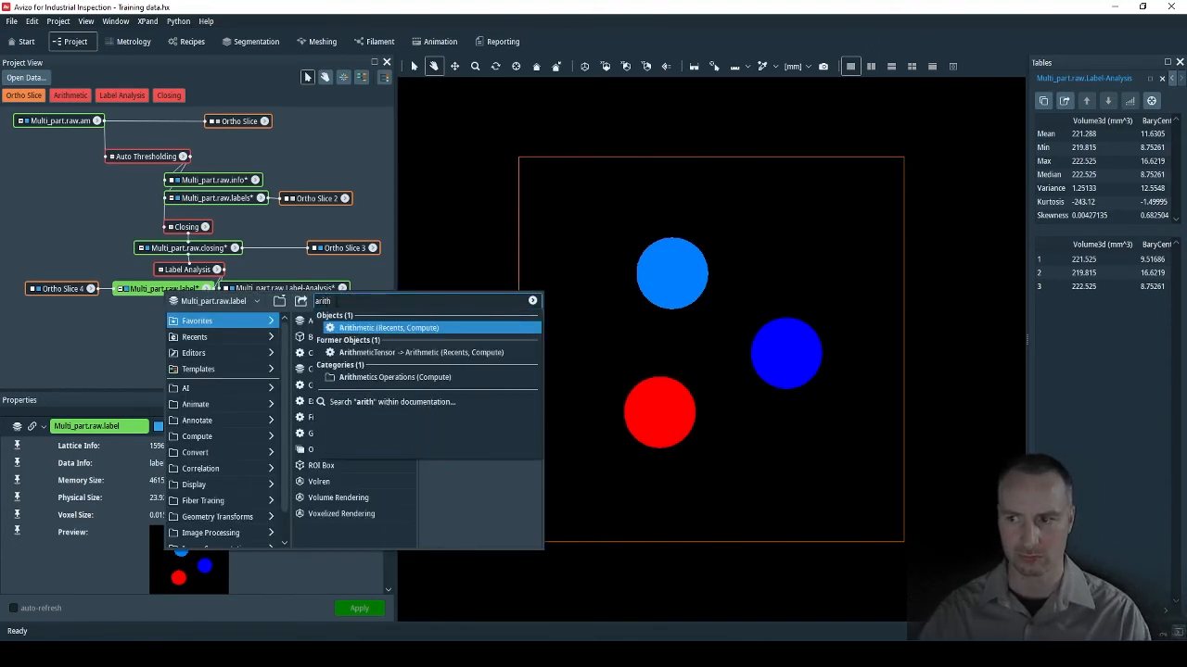
{"action": "left_click", "coordinate": [367, 328]}
{"action": "left_click_drag", "start_coordinate": [126, 309], "coordinate": [53, 323]}
Step: Set the Arithmetic expression to A==1 and run it to isolate the first labelled part
{"action": "double_click", "coordinate": [165, 553]}
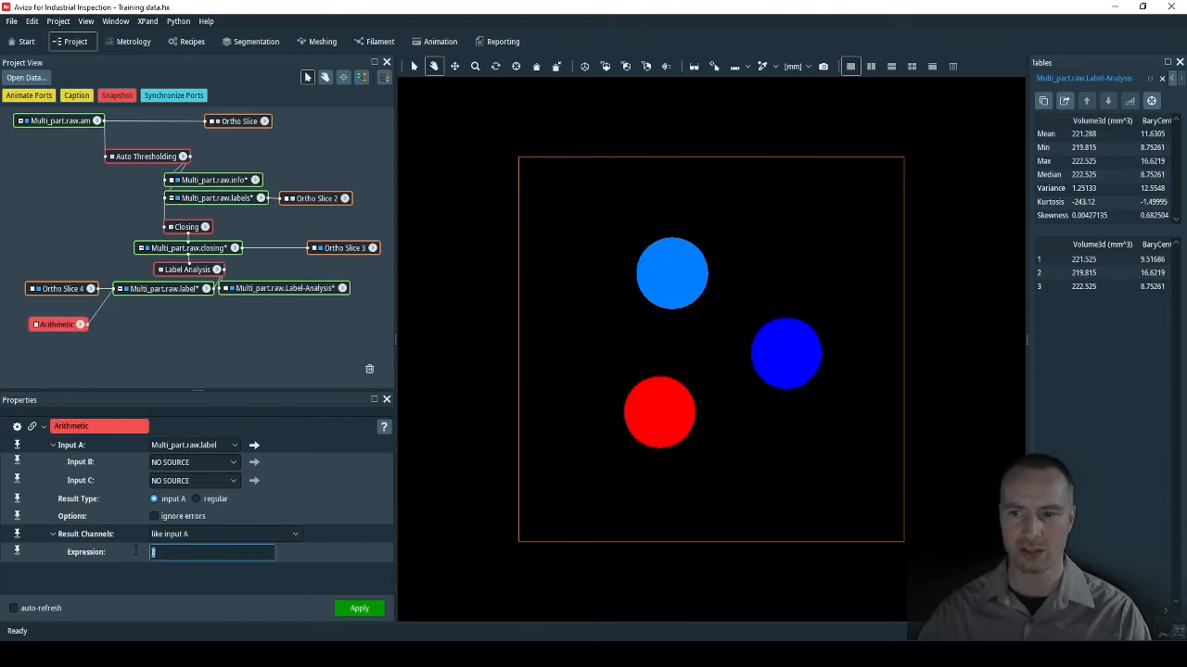
{"action": "type", "text": "A"}
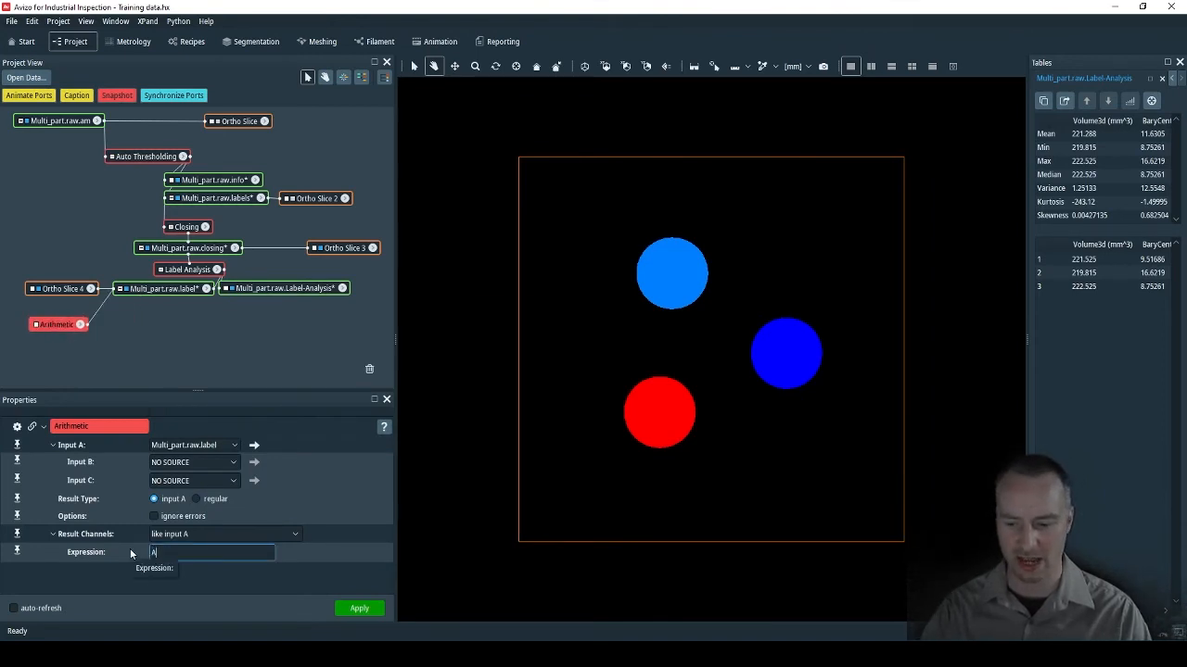
{"action": "type", "text": "=="}
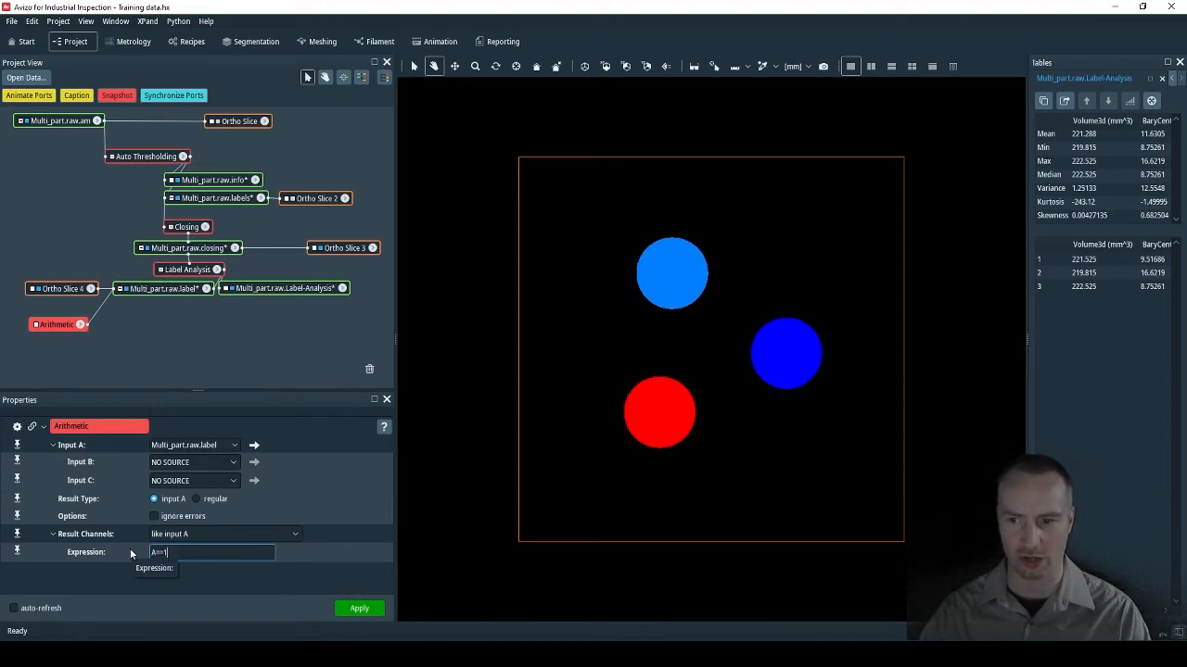
{"action": "type", "text": "1"}
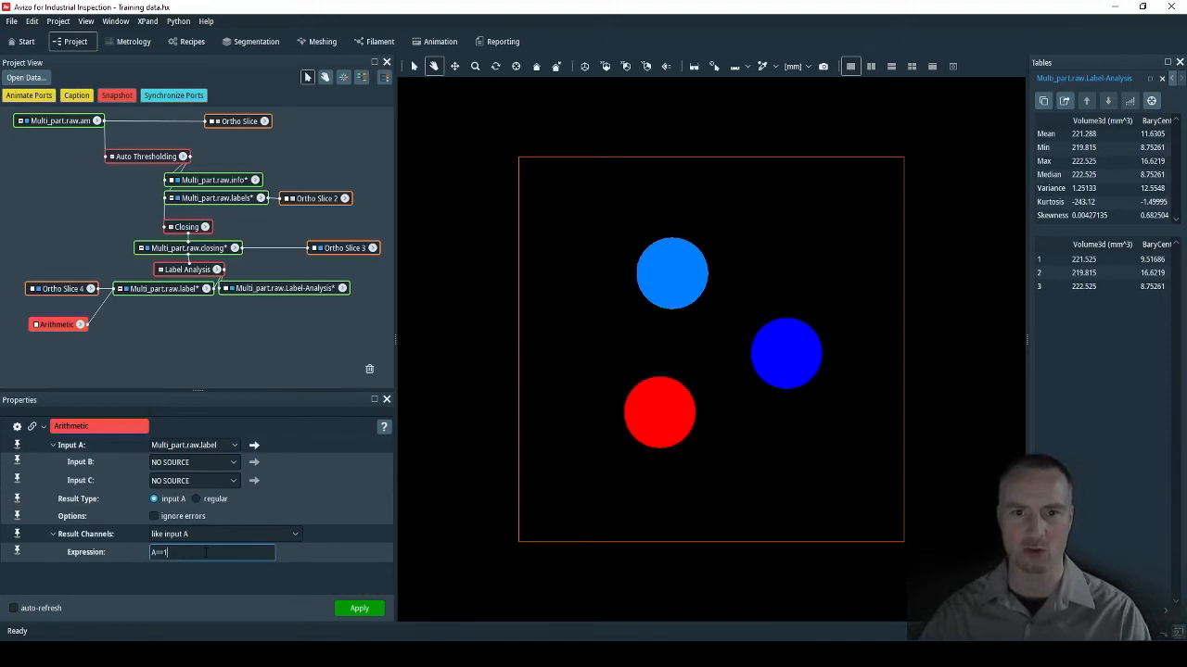
{"action": "left_click", "coordinate": [355, 612]}
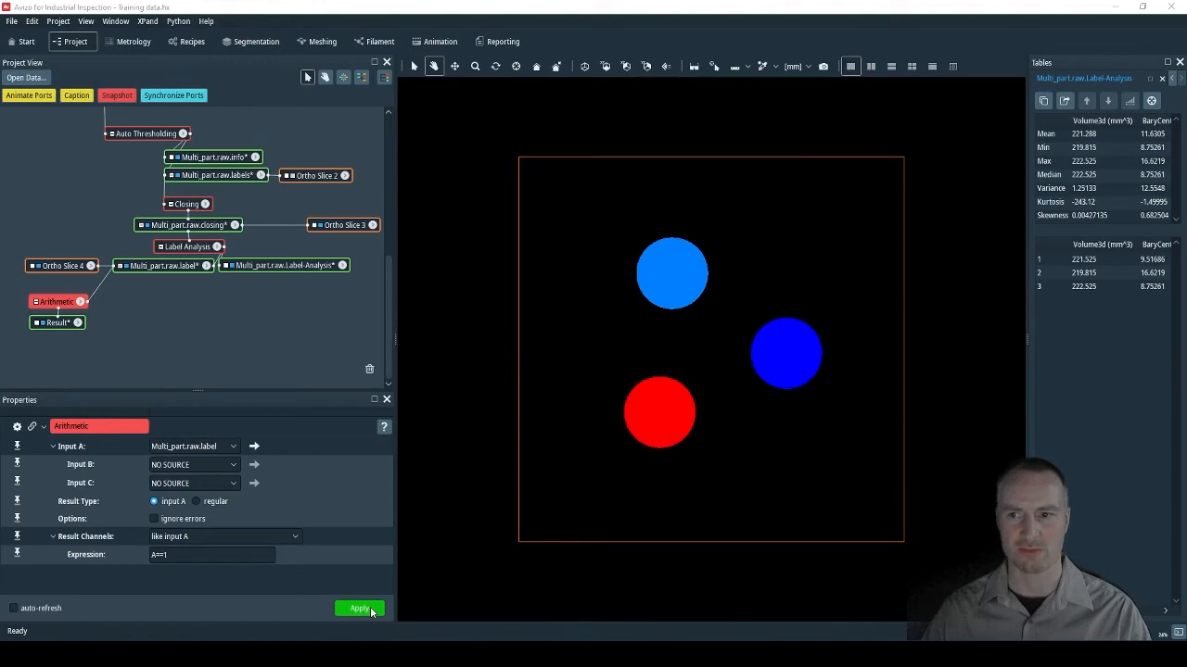
Step: Display the Arithmetic result in a new Ortho Slice and place the slice module next to Result
{"action": "left_click", "coordinate": [54, 321]}
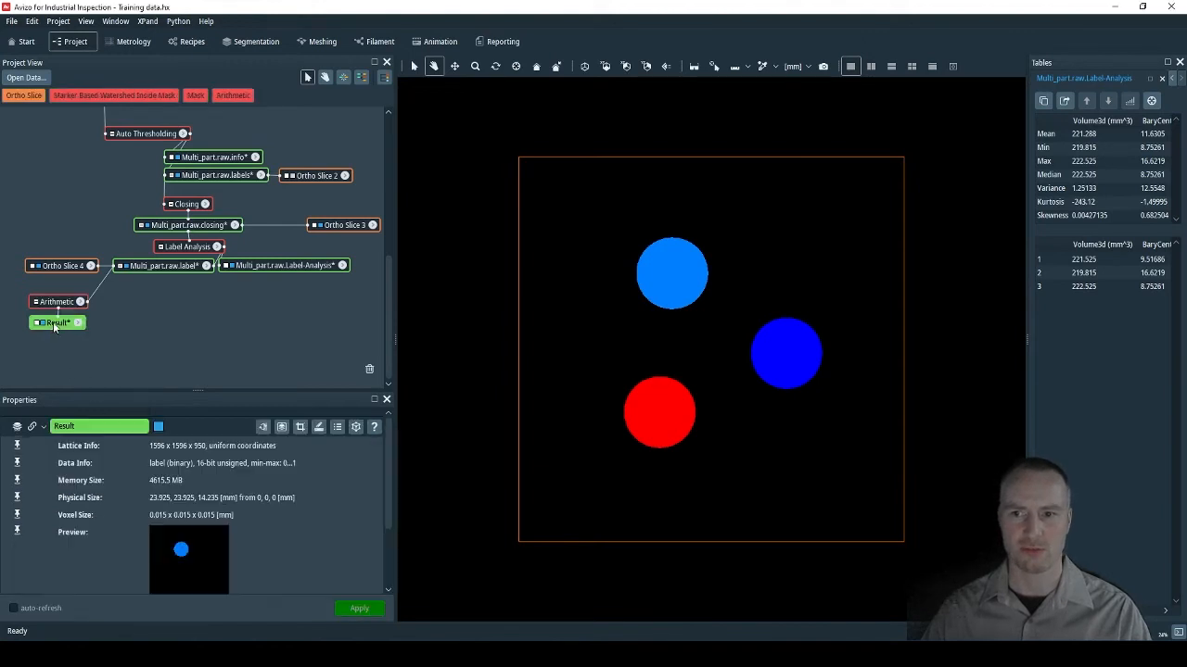
{"action": "left_click", "coordinate": [24, 95]}
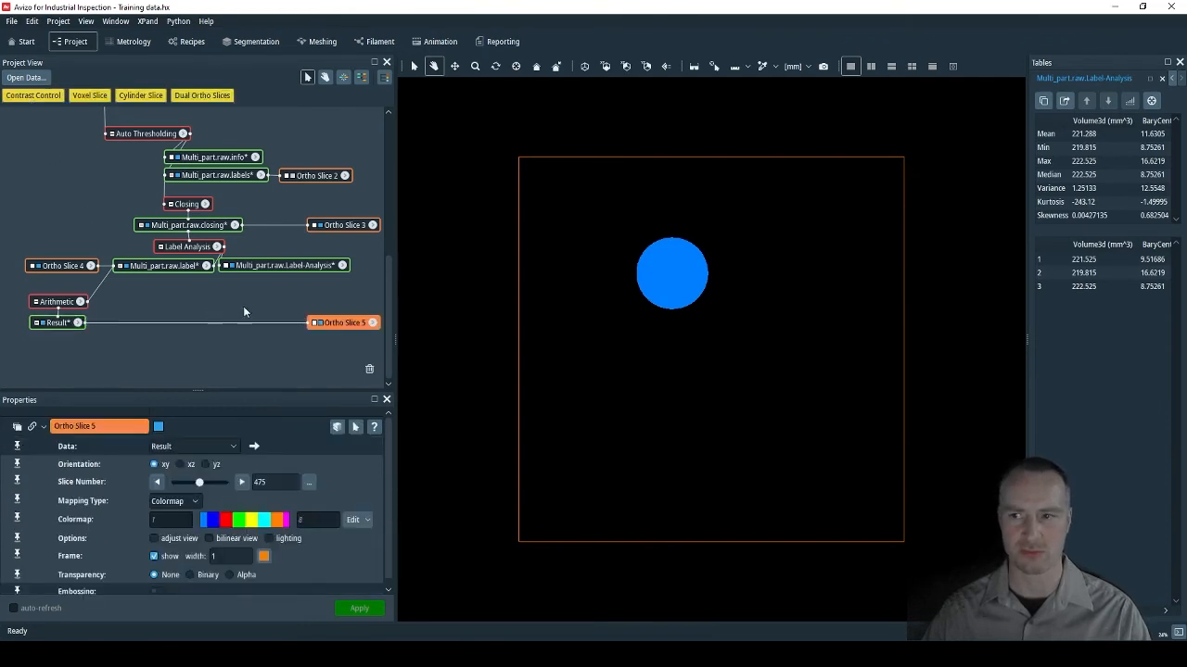
{"action": "left_click_drag", "start_coordinate": [329, 323], "coordinate": [126, 323]}
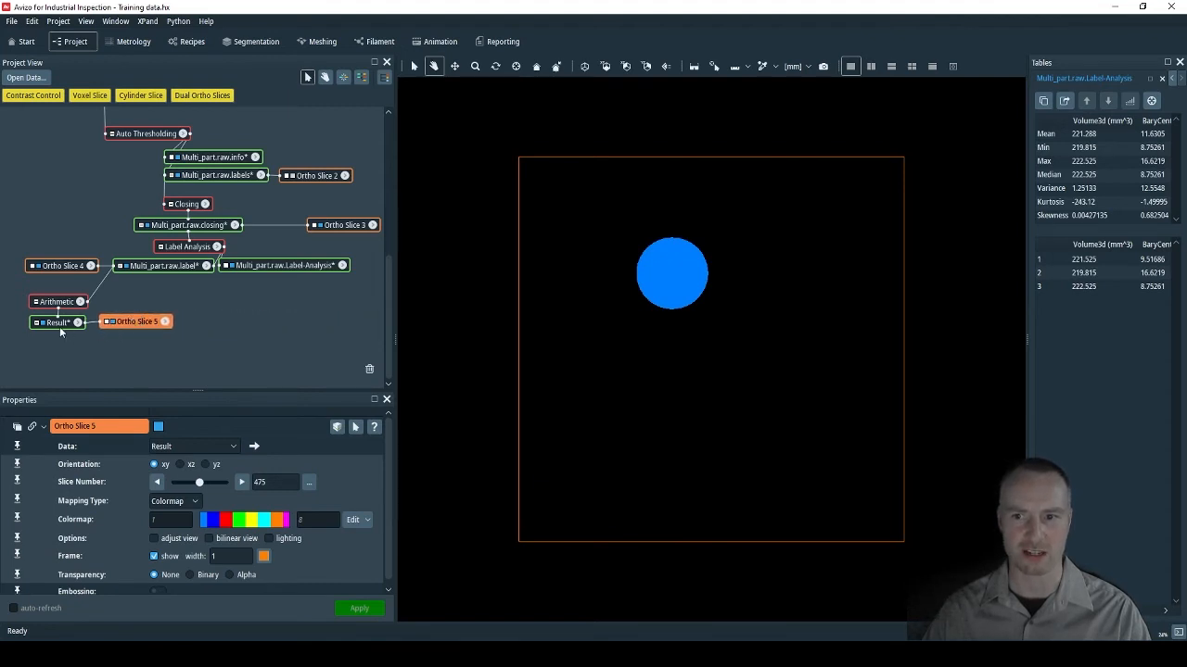
Step: Attach a Mask module to the Arithmetic result
{"action": "mouse_move", "coordinate": [59, 324]}
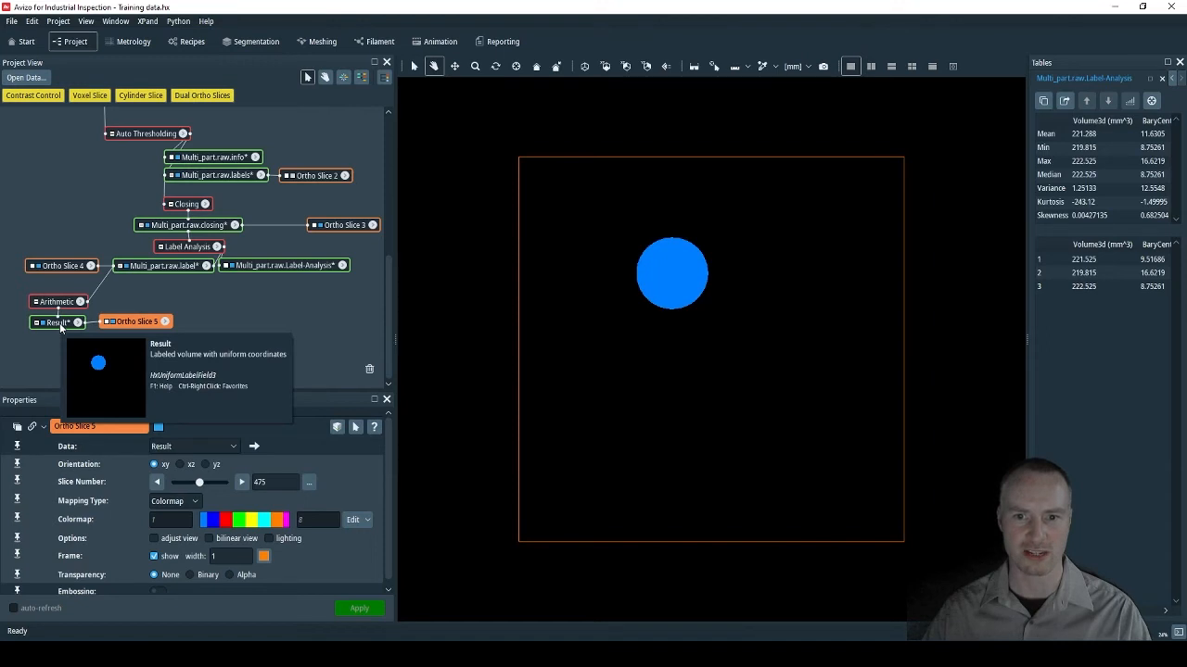
{"action": "left_click", "coordinate": [59, 324]}
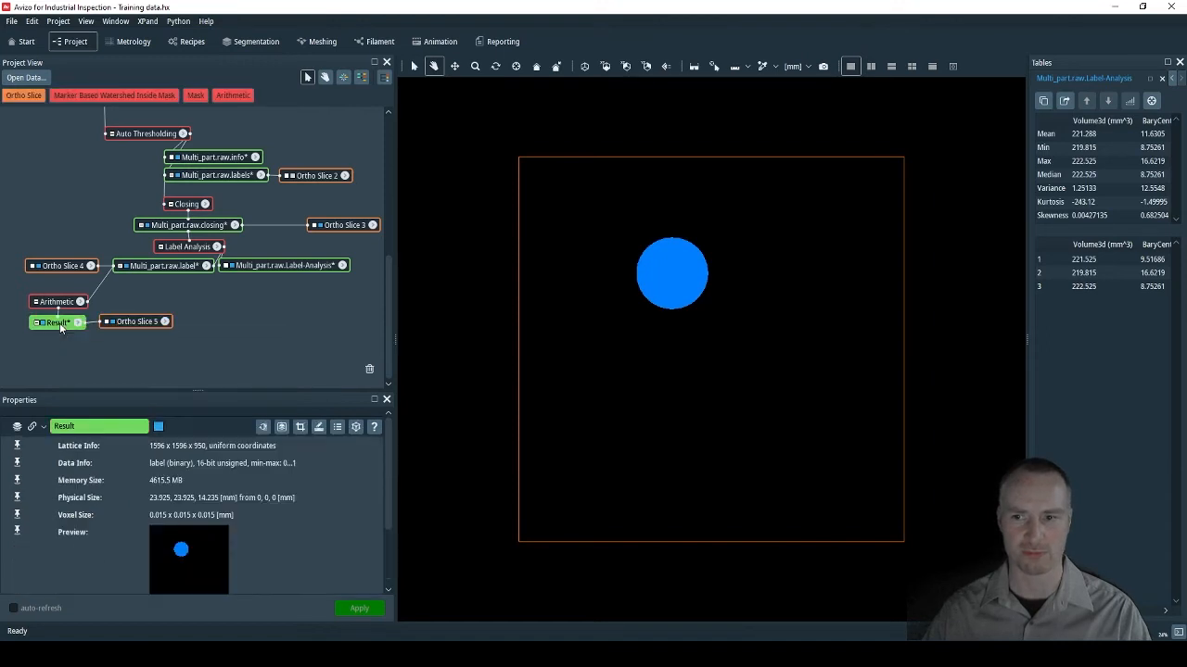
{"action": "right_click", "coordinate": [60, 324]}
{"action": "type", "text": "MASK"}
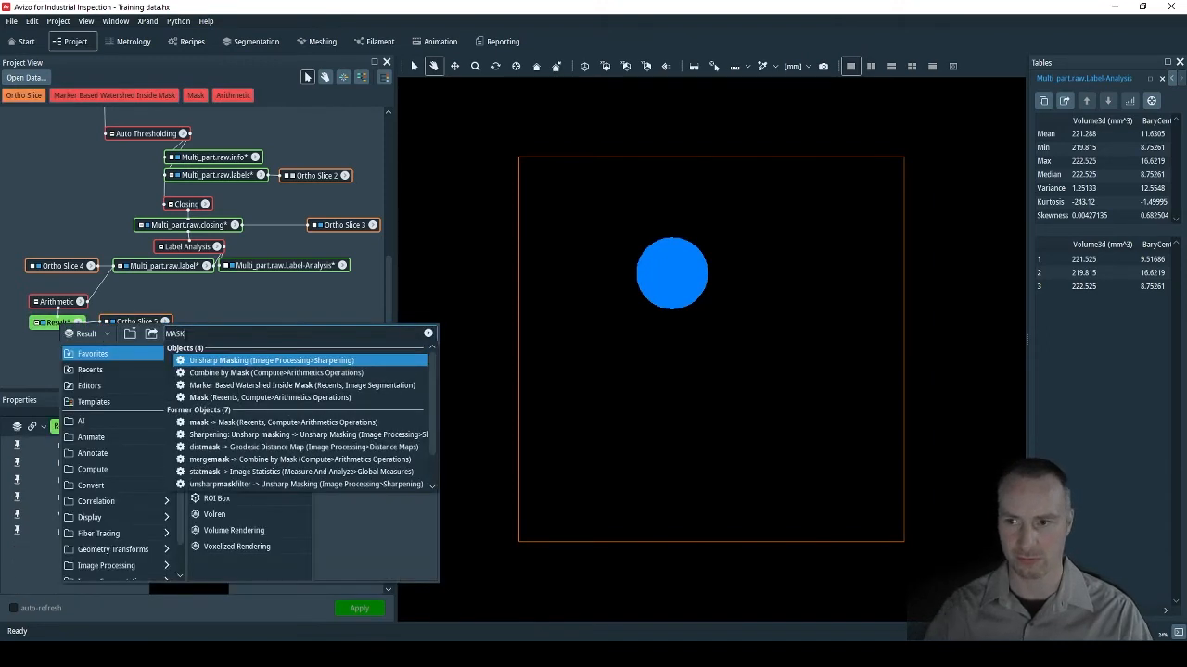
{"action": "left_click", "coordinate": [198, 396]}
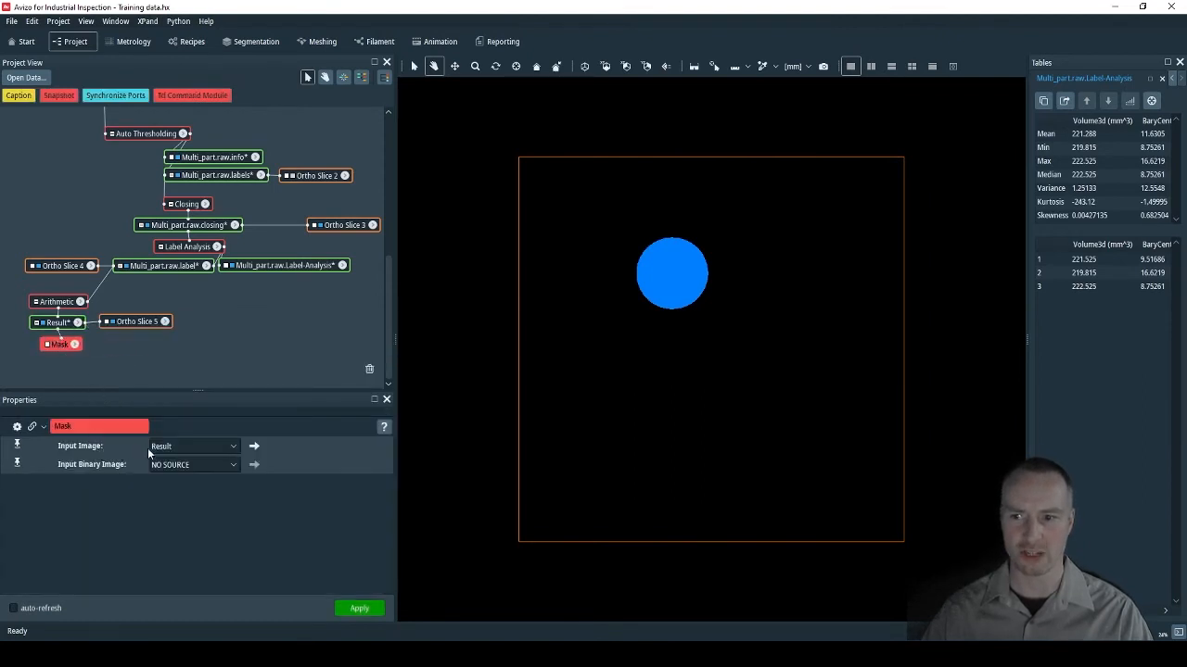
Step: Run the Mask with Multi_part.raw.am as the input image and Result as the input binary image
{"action": "left_click", "coordinate": [234, 449]}
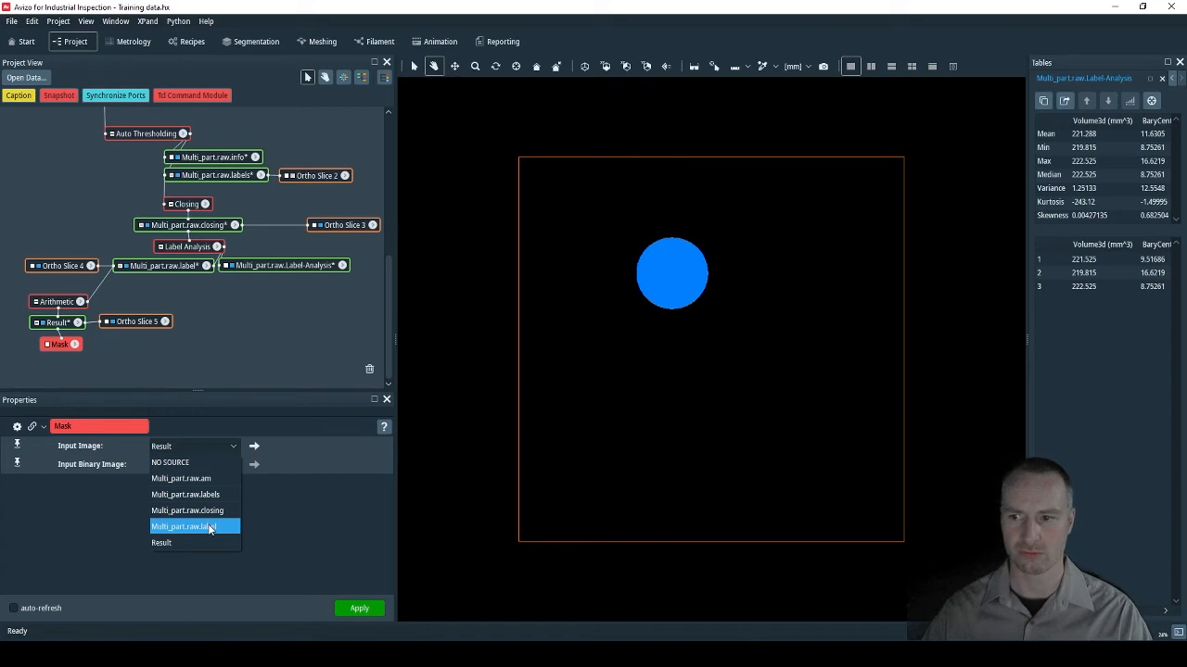
{"action": "left_click", "coordinate": [210, 479]}
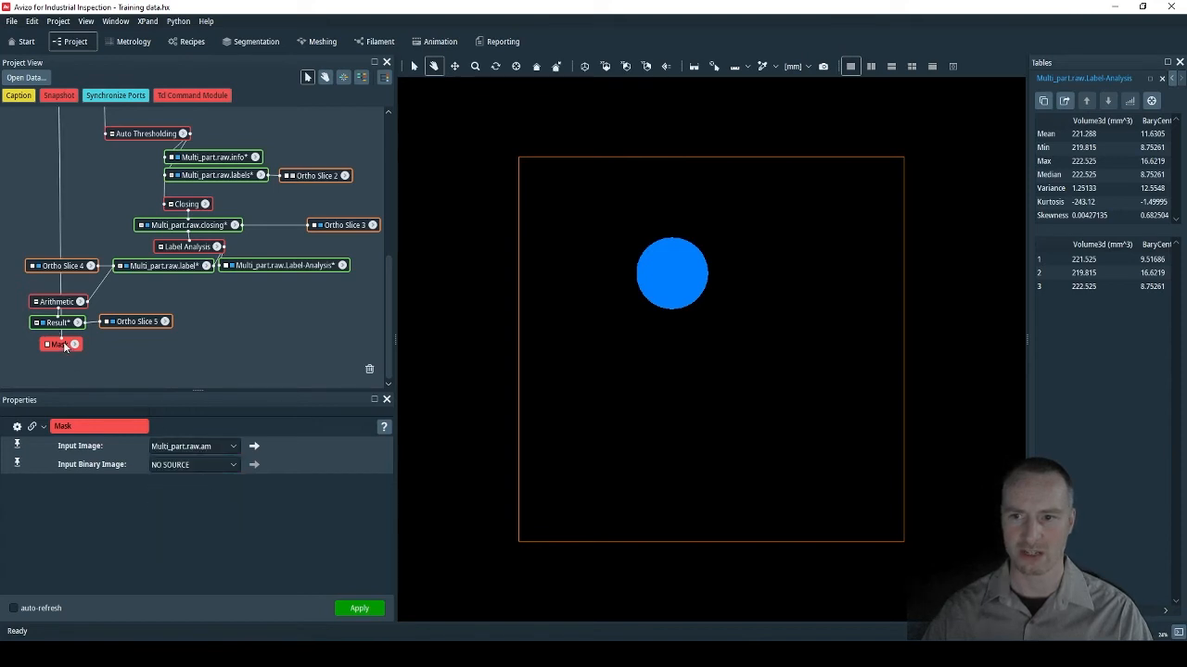
{"action": "left_click_drag", "start_coordinate": [64, 346], "coordinate": [74, 349]}
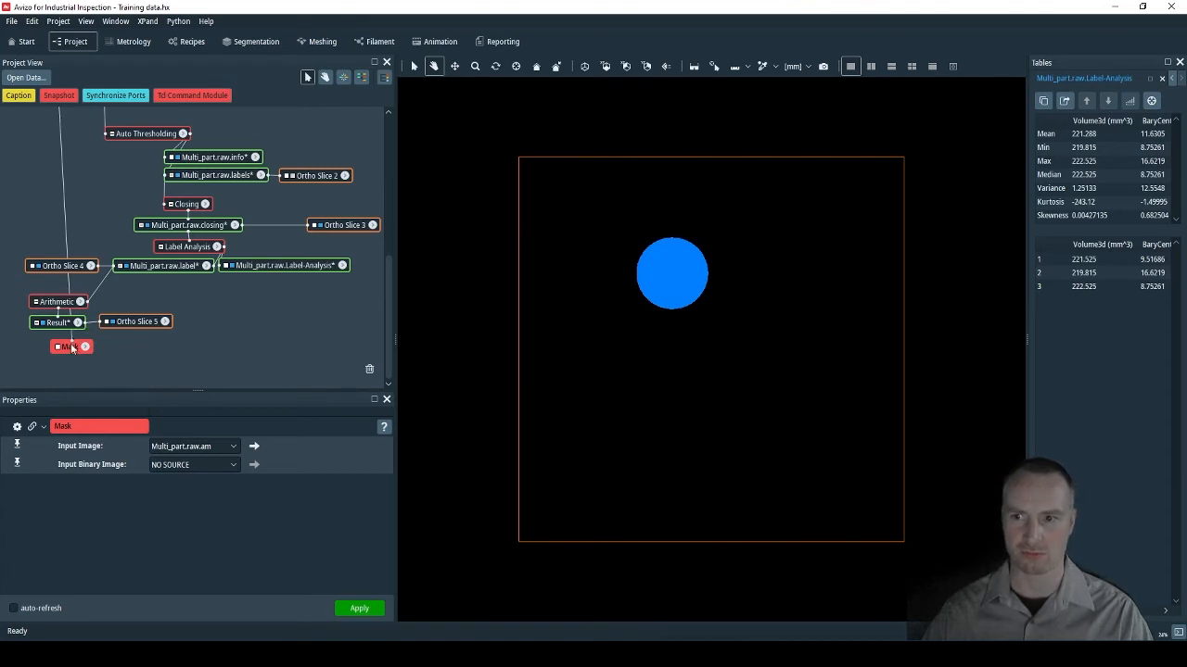
{"action": "left_click", "coordinate": [233, 466]}
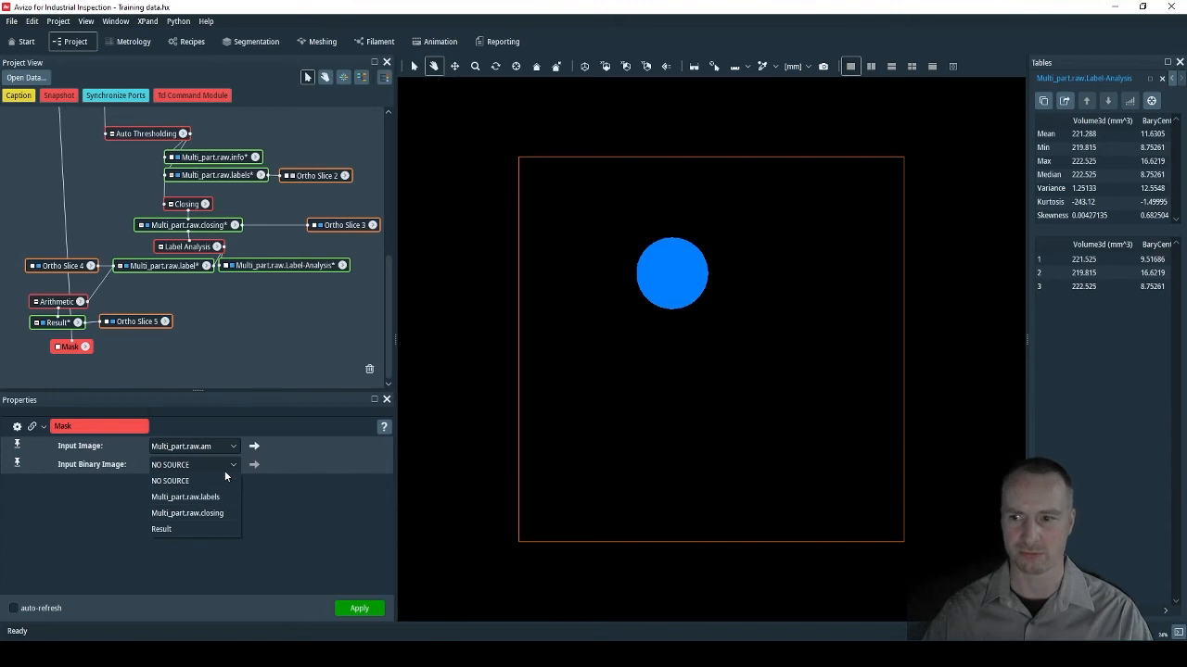
{"action": "left_click", "coordinate": [187, 529]}
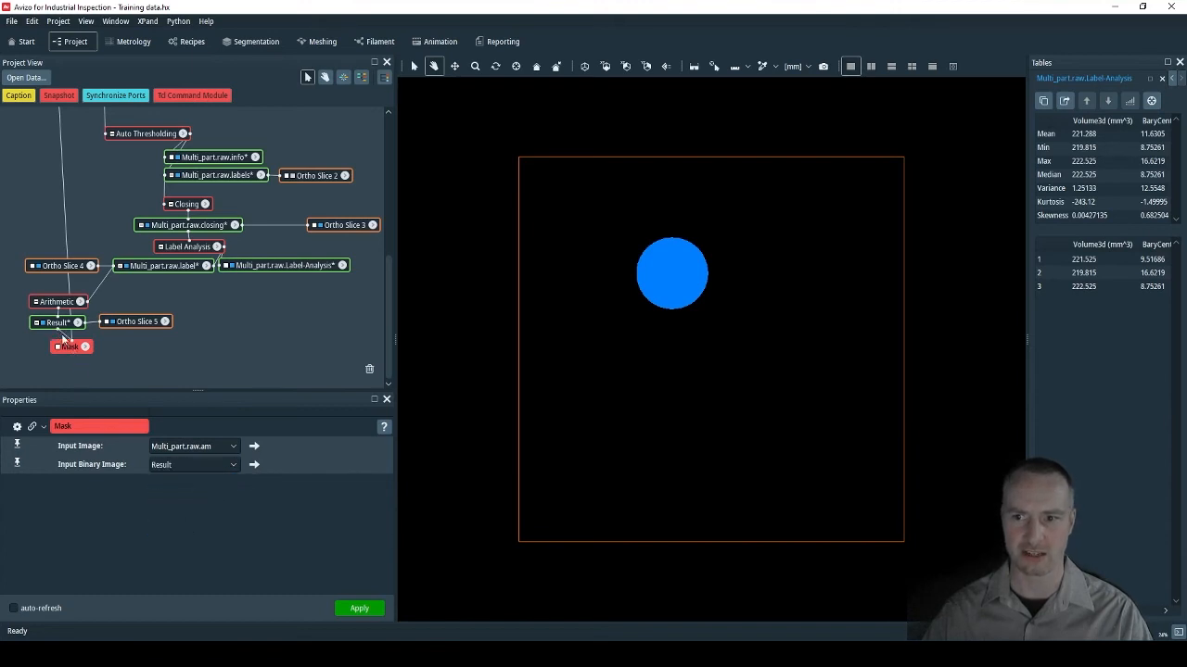
{"action": "left_click", "coordinate": [356, 608]}
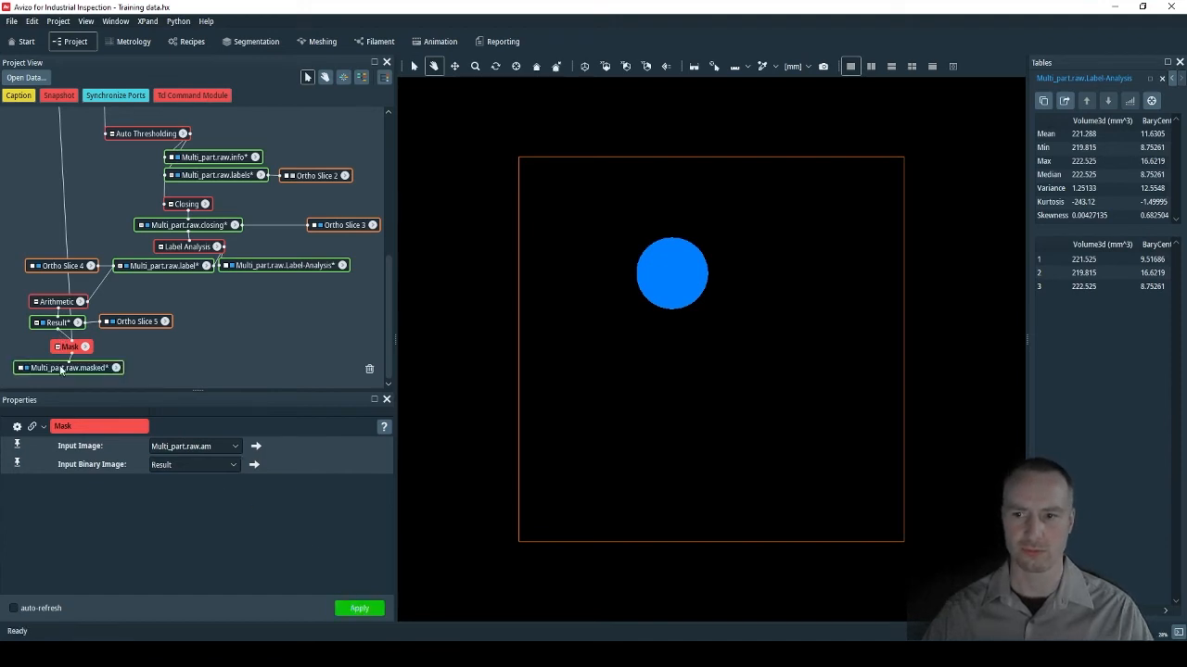
Step: Display Multi_part.raw.masked in a new Ortho Slice and stack the first part's modules in one column beneath Arithmetic
{"action": "left_click_drag", "start_coordinate": [60, 367], "coordinate": [72, 367]}
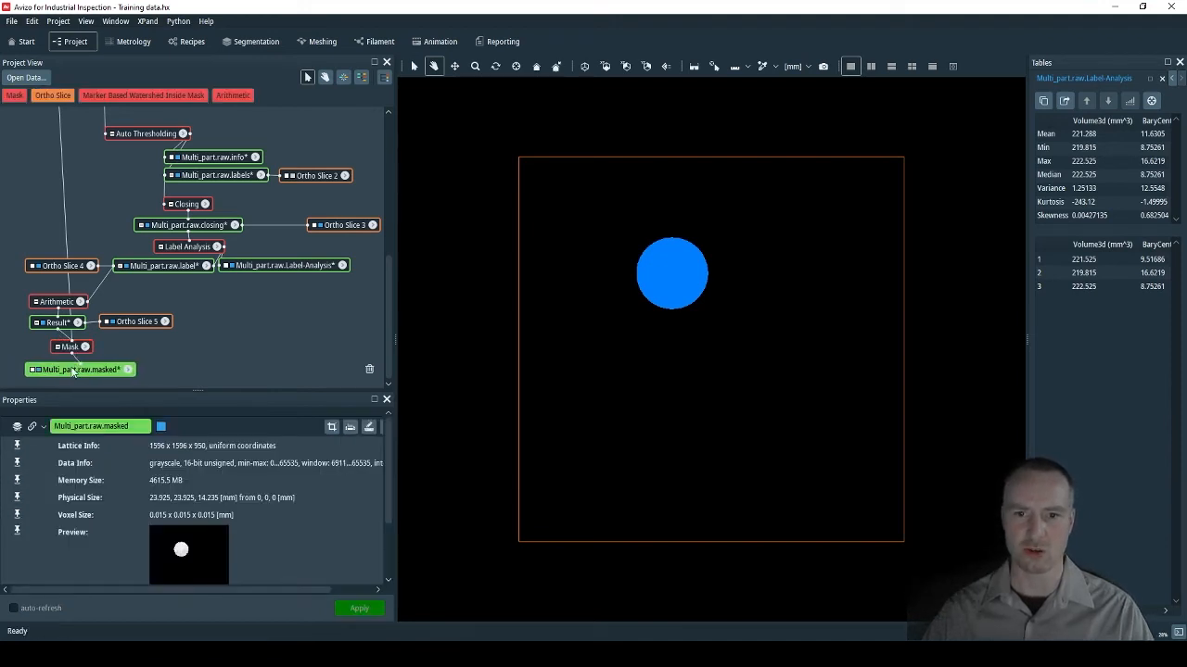
{"action": "left_click", "coordinate": [51, 95]}
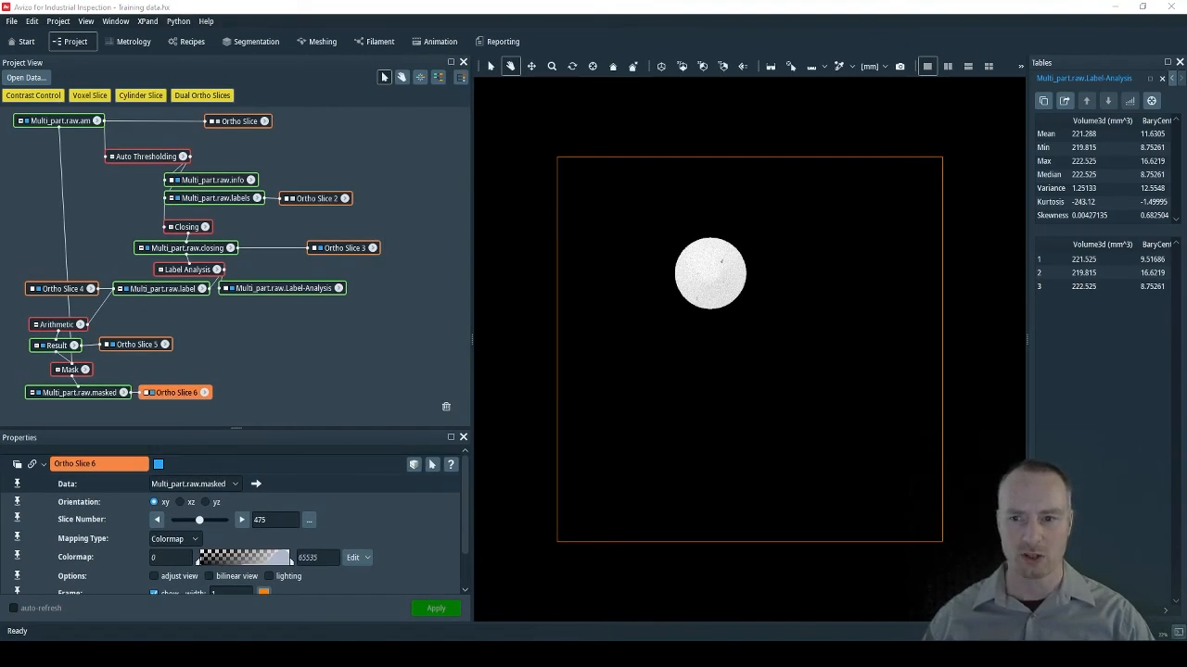
{"action": "left_click_drag", "start_coordinate": [15, 356], "coordinate": [257, 413]}
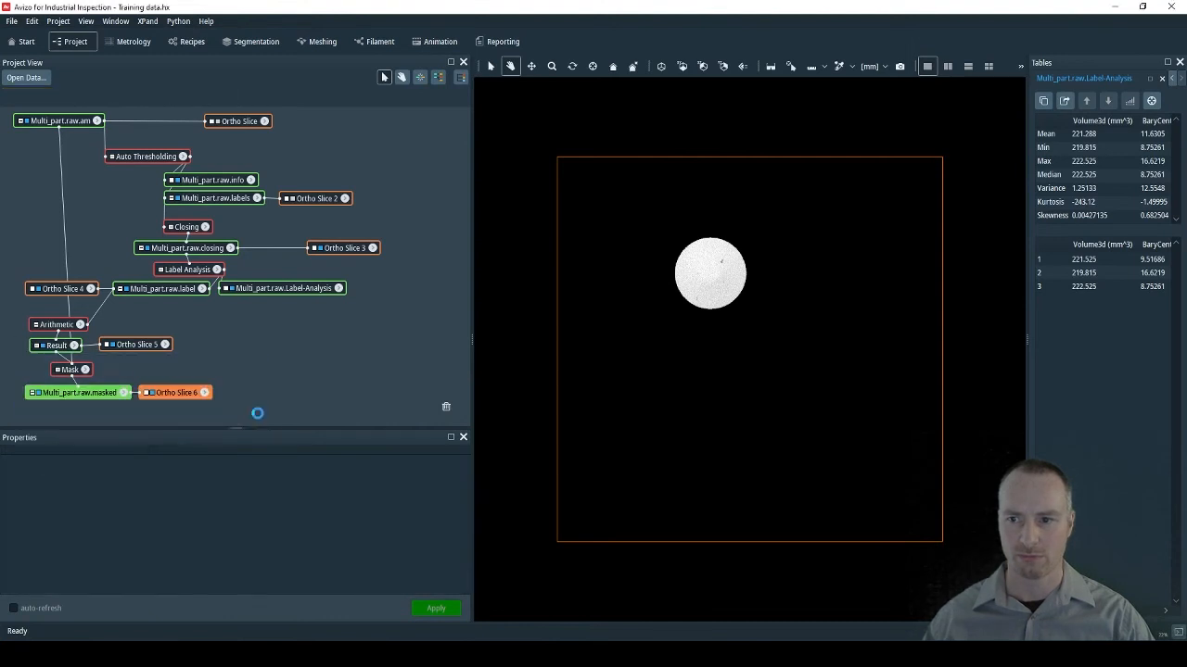
{"action": "left_click_drag", "start_coordinate": [73, 369], "coordinate": [61, 397]}
{"action": "left_click_drag", "start_coordinate": [136, 344], "coordinate": [55, 363]}
{"action": "scroll", "coordinate": [389, 347], "scroll_direction": "down", "scroll_amount": 3}
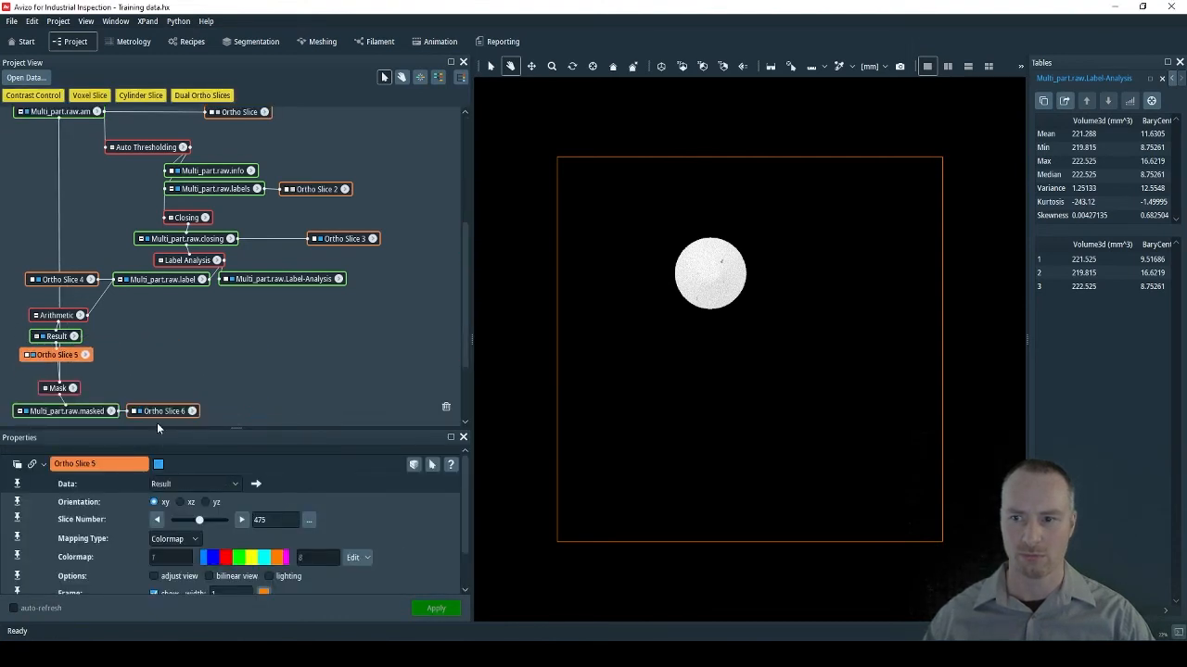
{"action": "left_click_drag", "start_coordinate": [160, 393], "coordinate": [62, 407]}
Step: Attach a second Arithmetic module to Multi_part.raw.label, place it beneath the label volume, and run it with the expression A==2
{"action": "left_click", "coordinate": [161, 261]}
{"action": "left_click", "coordinate": [65, 97]}
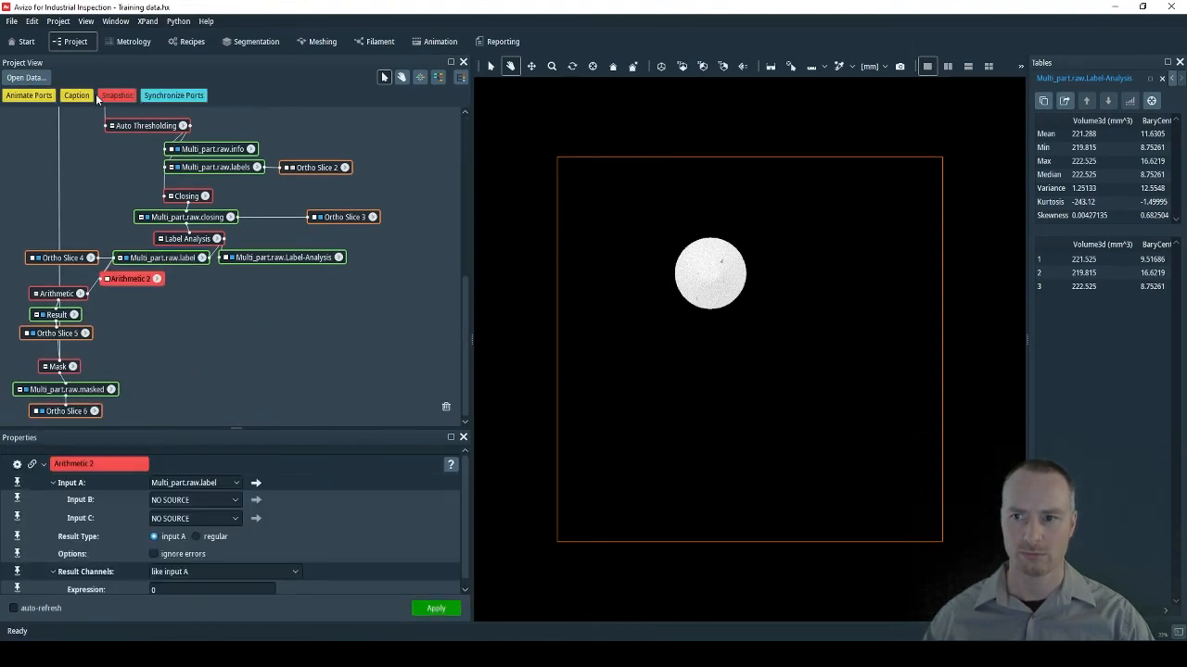
{"action": "left_click_drag", "start_coordinate": [137, 279], "coordinate": [171, 294]}
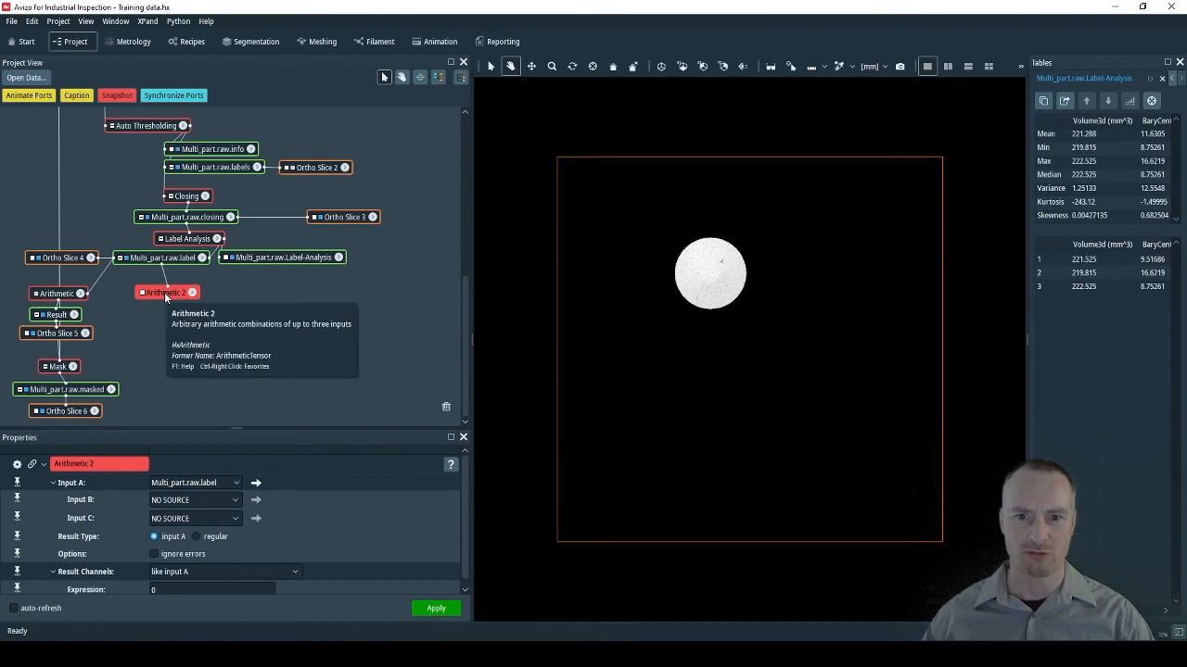
{"action": "left_click", "coordinate": [174, 588]}
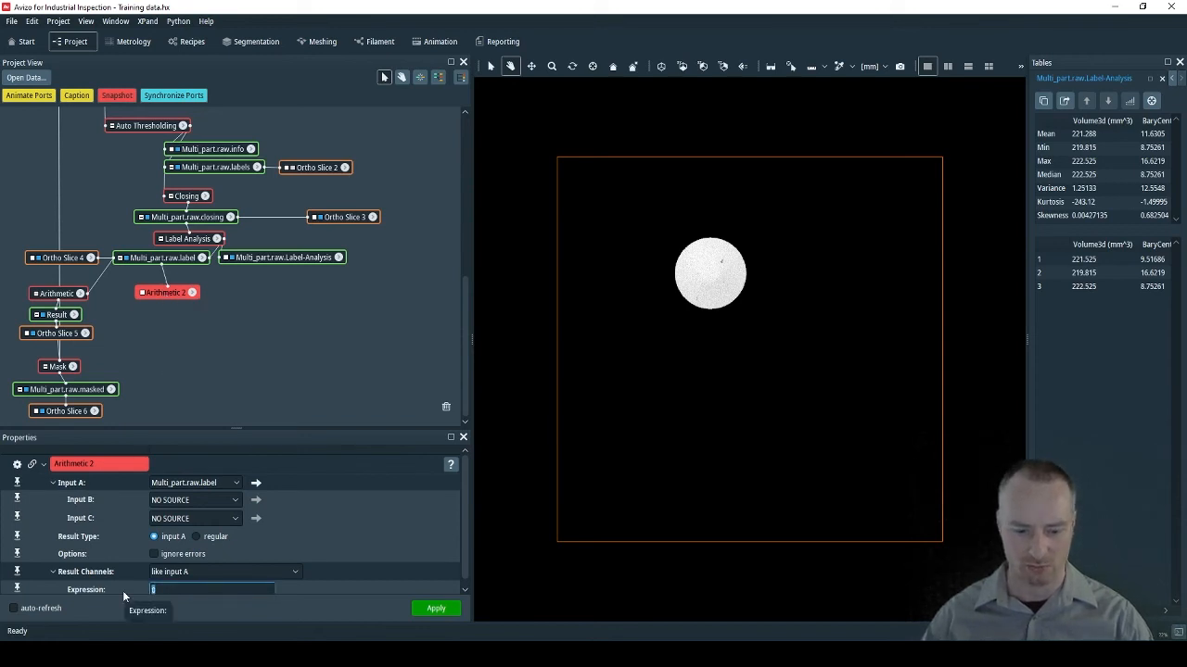
{"action": "type", "text": "A==2"}
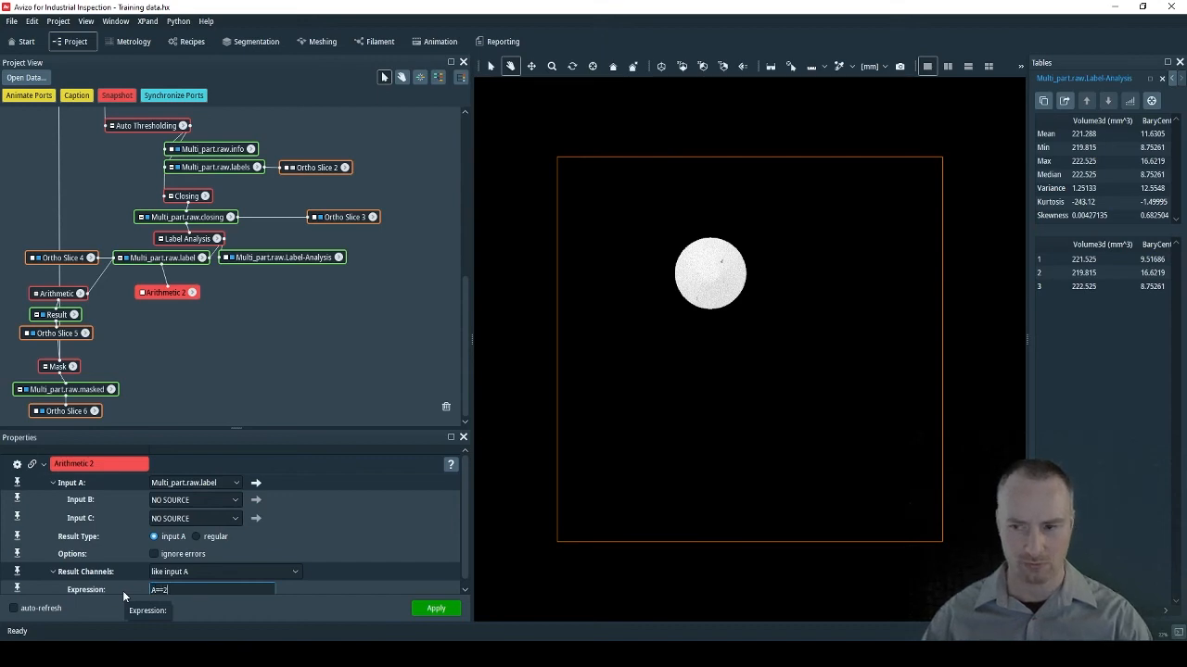
{"action": "left_click", "coordinate": [432, 609]}
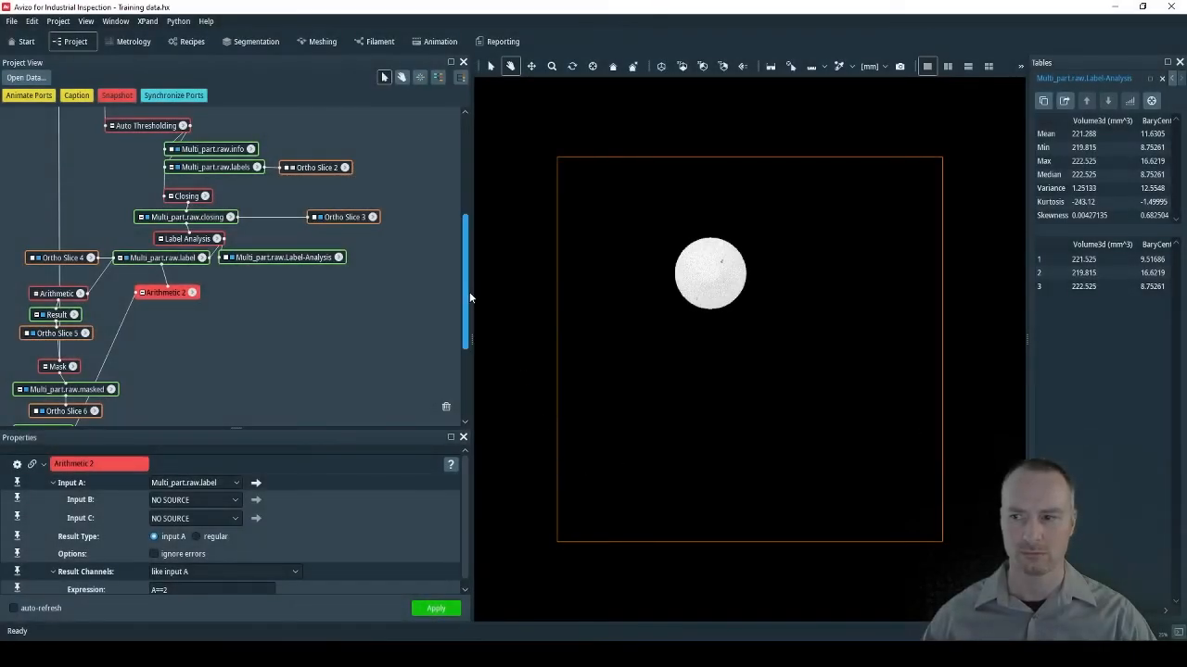
Step: Place the second Arithmetic result beneath its module, display it in a new Ortho Slice and stack that slice module below
{"action": "left_click_drag", "start_coordinate": [469, 296], "coordinate": [466, 344]}
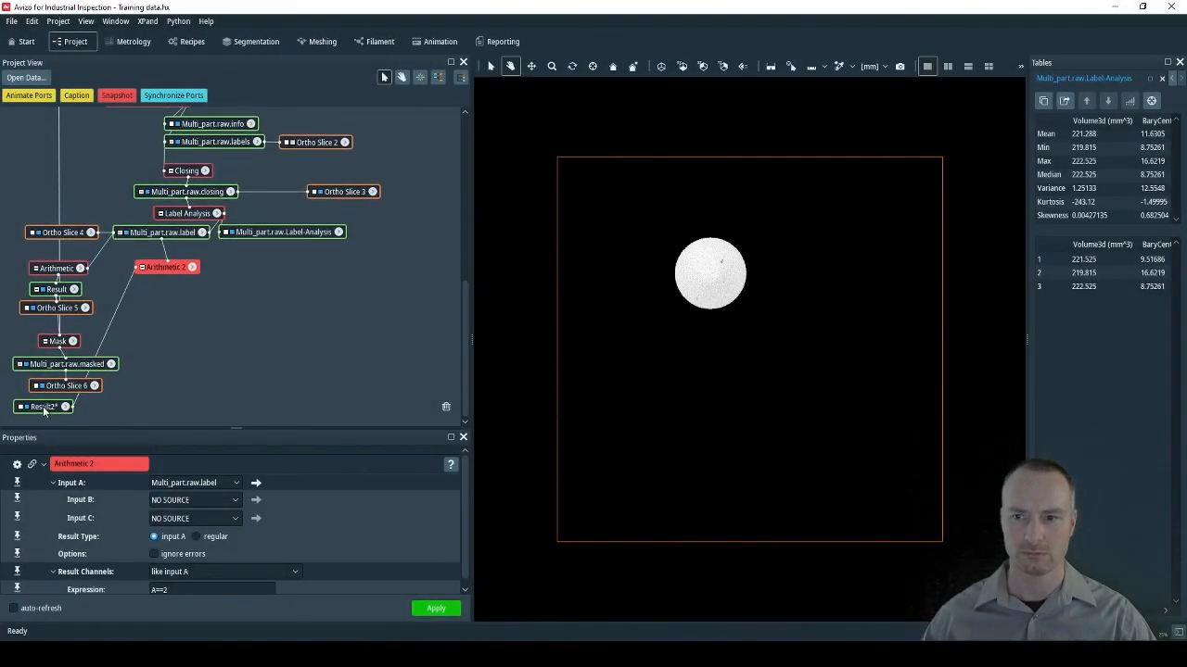
{"action": "left_click_drag", "start_coordinate": [43, 406], "coordinate": [167, 289]}
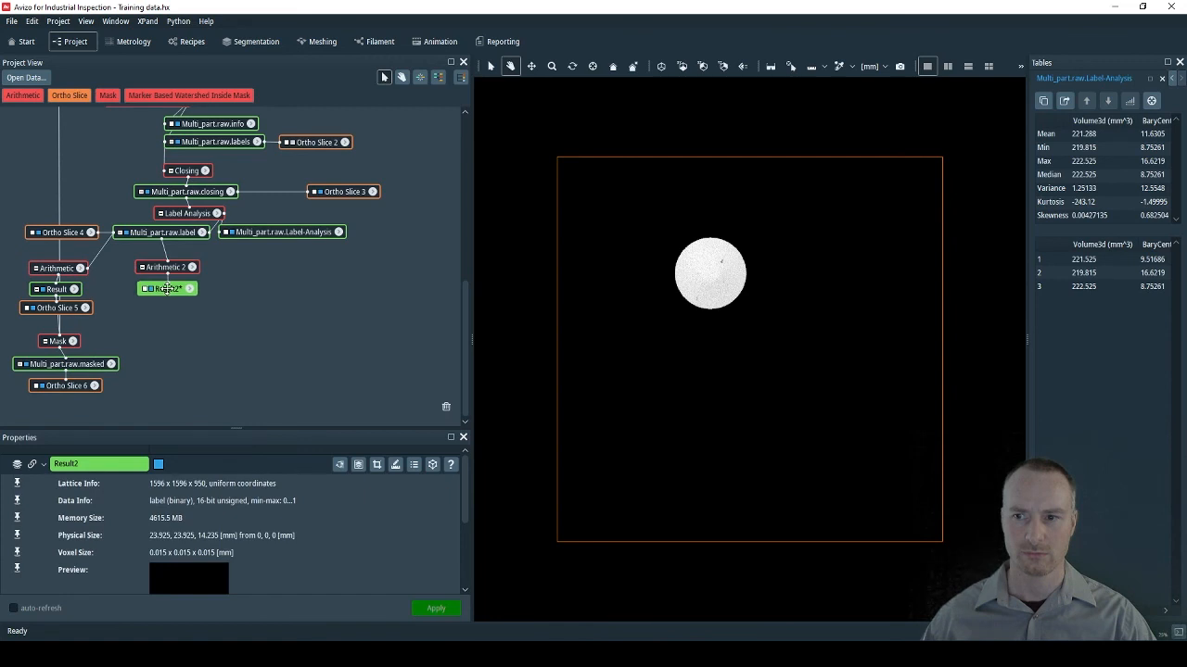
{"action": "left_click", "coordinate": [68, 96]}
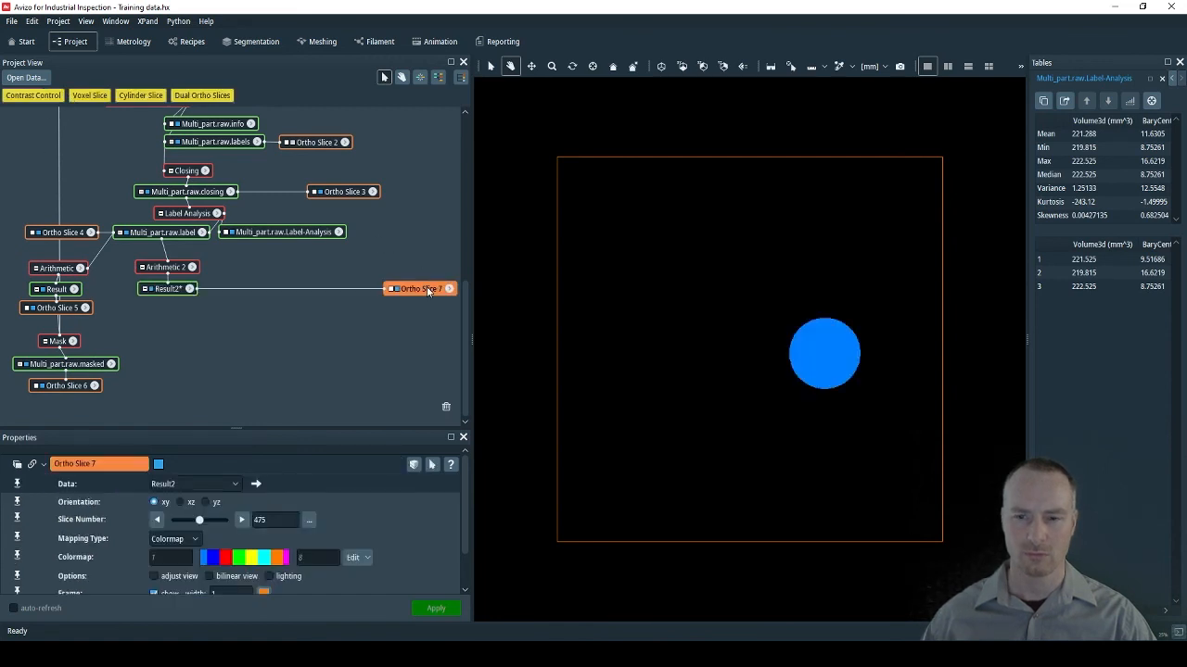
{"action": "left_click_drag", "start_coordinate": [427, 290], "coordinate": [167, 302]}
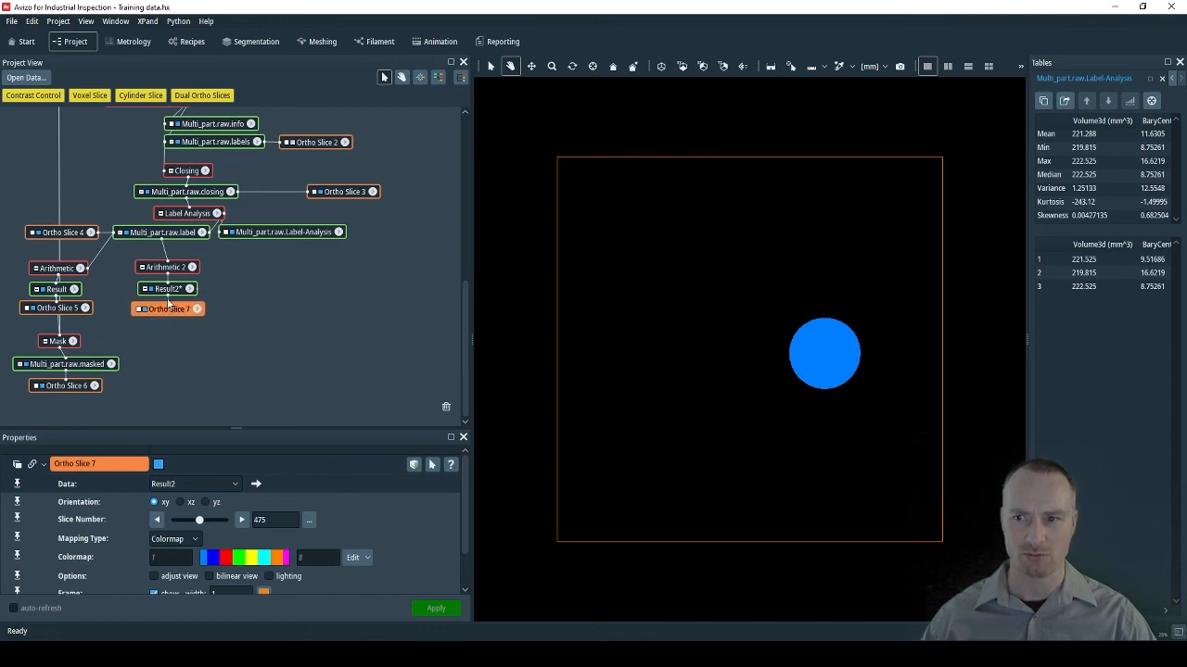
Step: Attach a Mask module to Result2 and run it with Multi_part.raw.am as input image and Result2 as input binary image
{"action": "left_click", "coordinate": [167, 289]}
{"action": "left_click", "coordinate": [107, 96]}
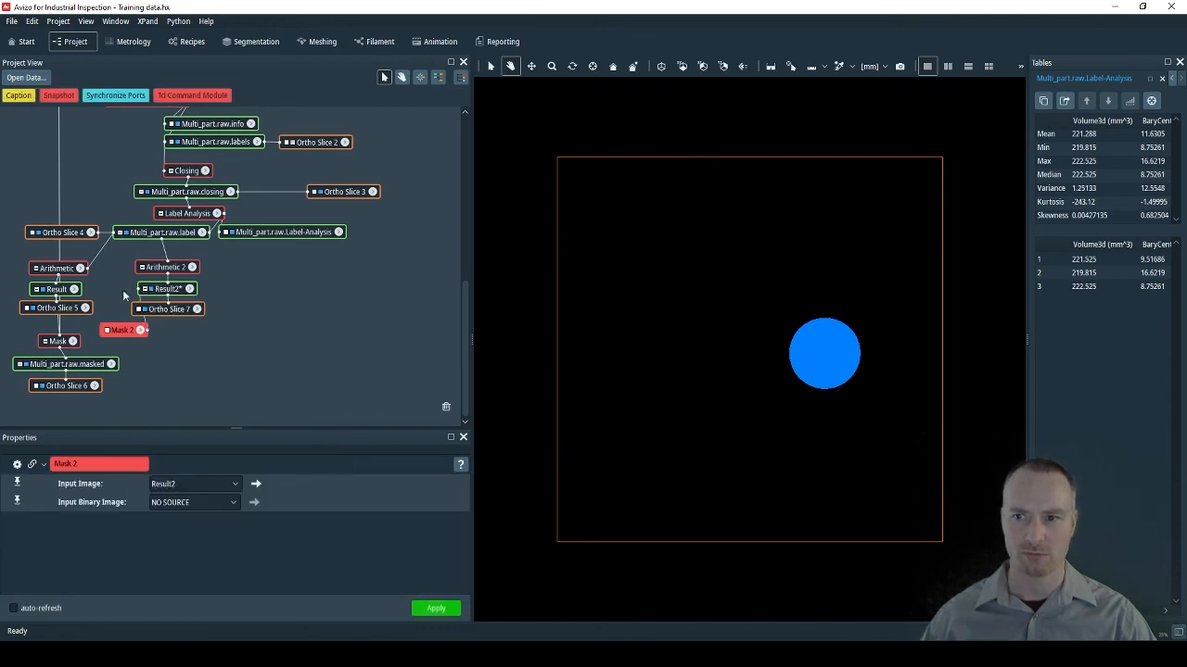
{"action": "left_click", "coordinate": [235, 488]}
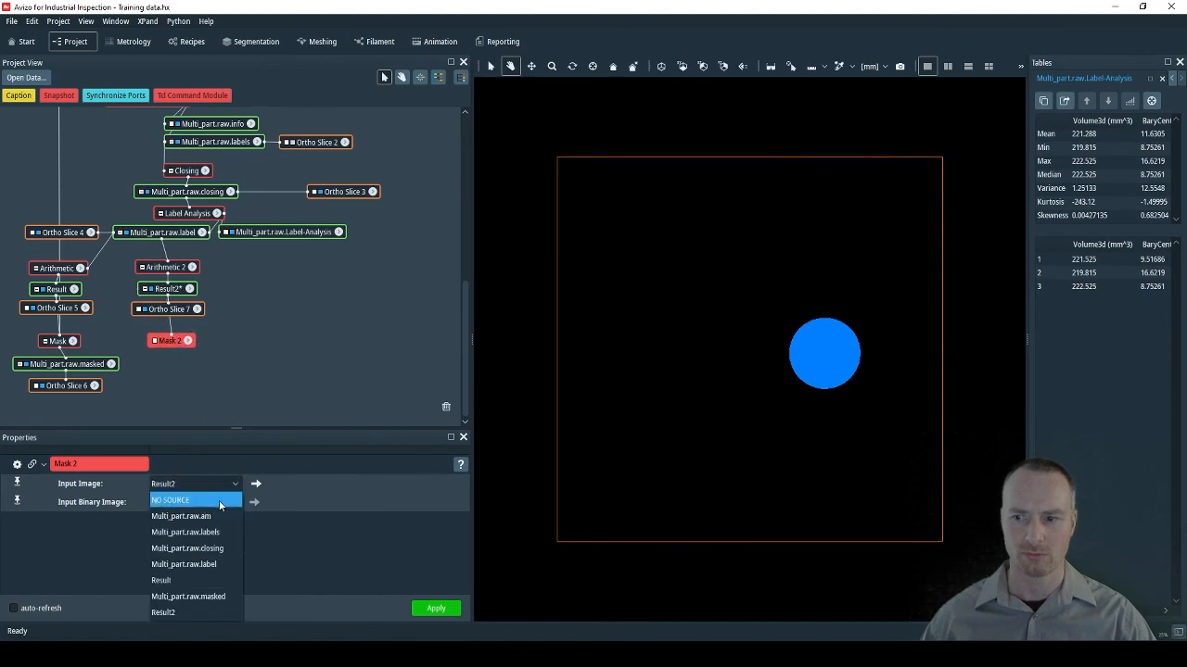
{"action": "left_click", "coordinate": [181, 516]}
{"action": "left_click", "coordinate": [231, 502]}
{"action": "left_click", "coordinate": [187, 582]}
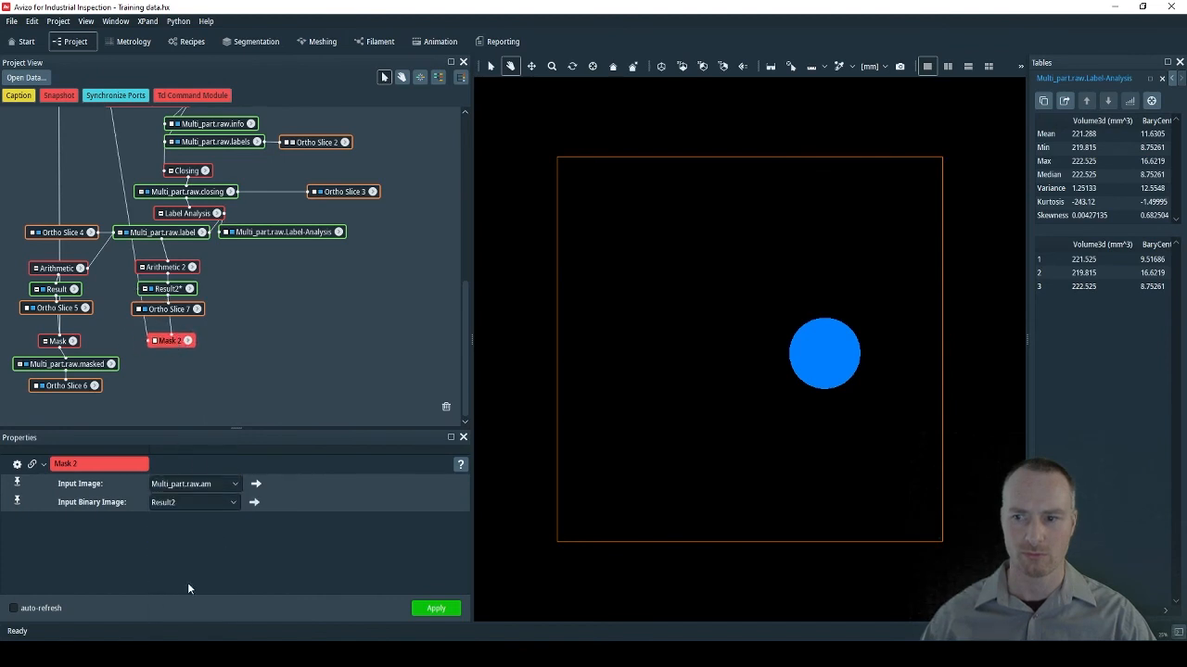
{"action": "left_click", "coordinate": [436, 608]}
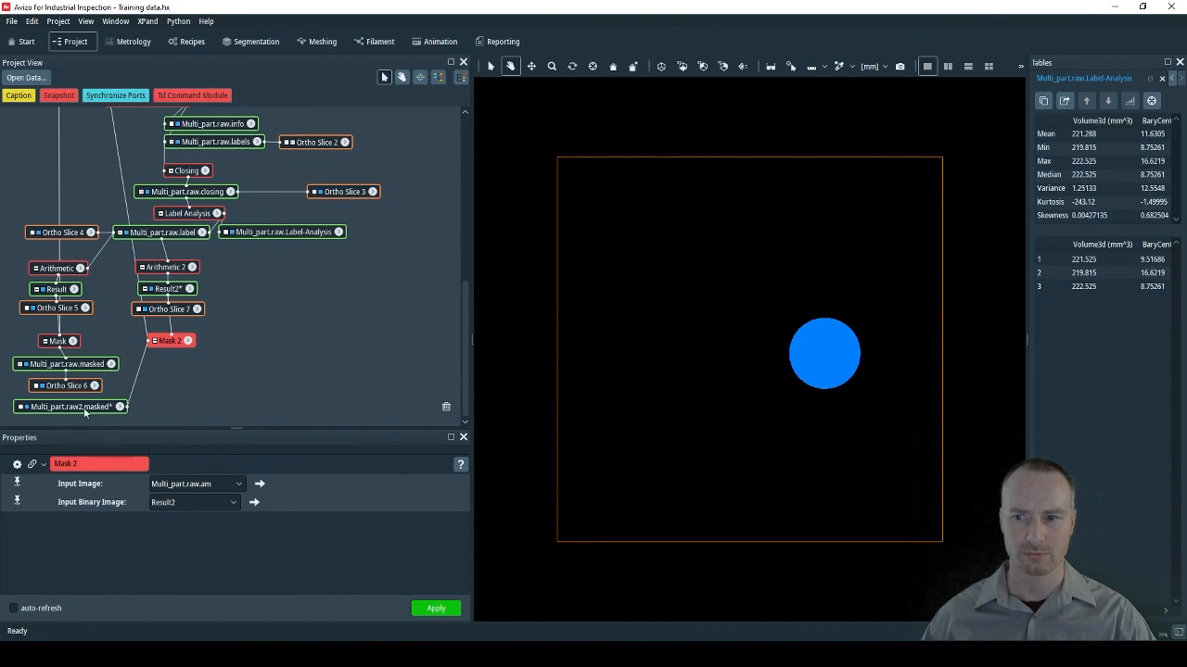
Step: Place the second part's masked volume beneath Mask 2 and display it in a new Ortho Slice stacked below
{"action": "left_click_drag", "start_coordinate": [85, 411], "coordinate": [169, 373]}
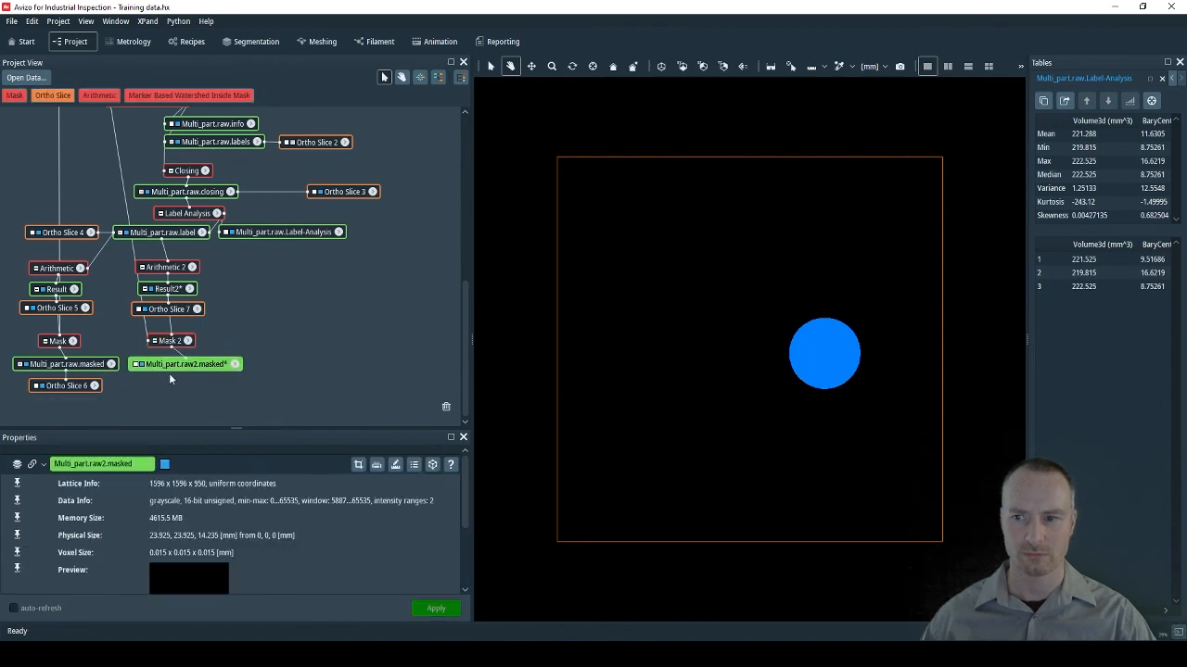
{"action": "left_click", "coordinate": [57, 96]}
{"action": "left_click_drag", "start_coordinate": [424, 365], "coordinate": [185, 382]}
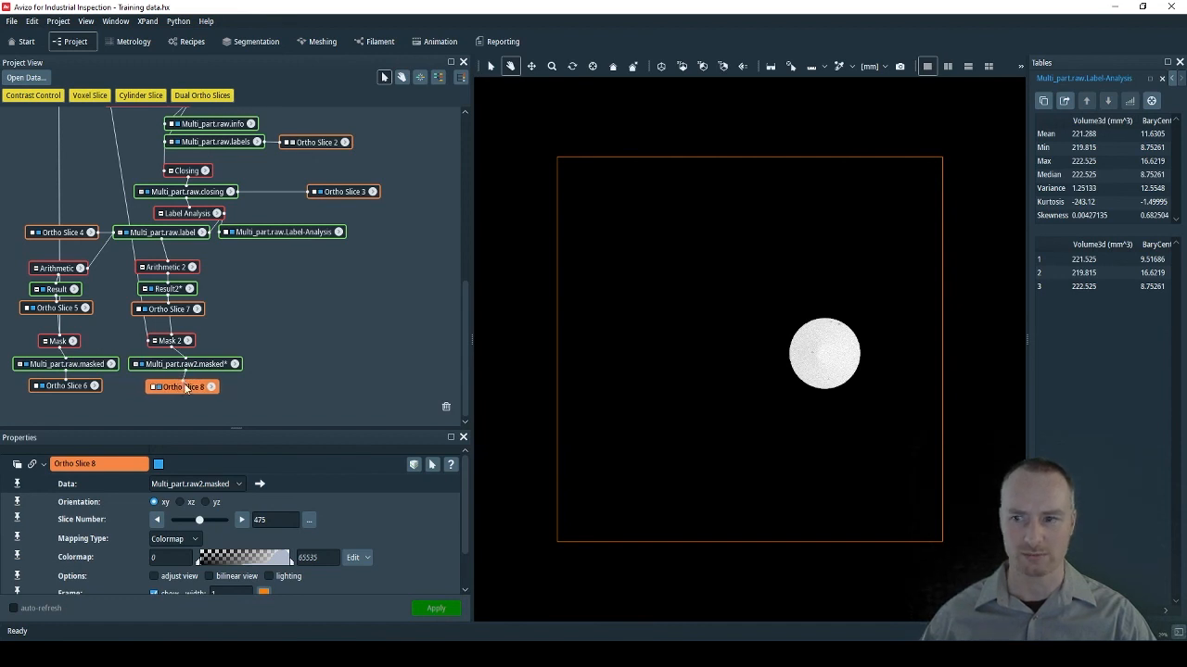
Step: Attach a third Arithmetic module to Multi_part.raw.label, place it beneath the Label-Analysis table, and run it with the expression A==3
{"action": "left_click", "coordinate": [174, 237]}
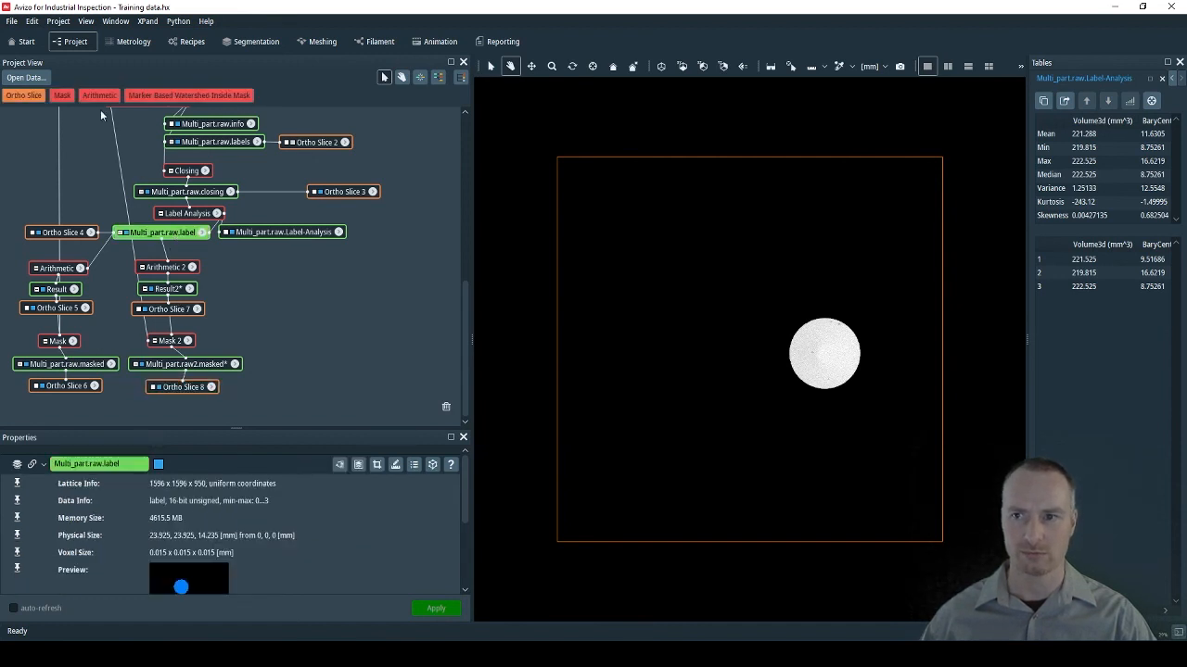
{"action": "left_click", "coordinate": [99, 95]}
{"action": "left_click_drag", "start_coordinate": [137, 407], "coordinate": [305, 266]}
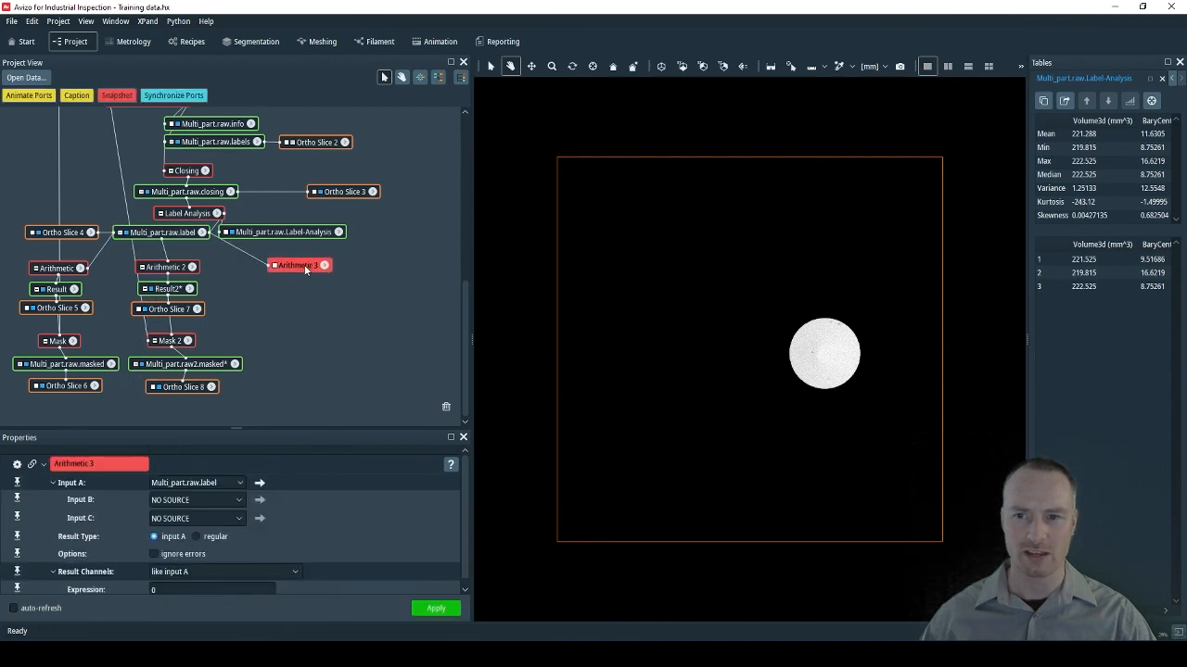
{"action": "double_click", "coordinate": [152, 589]}
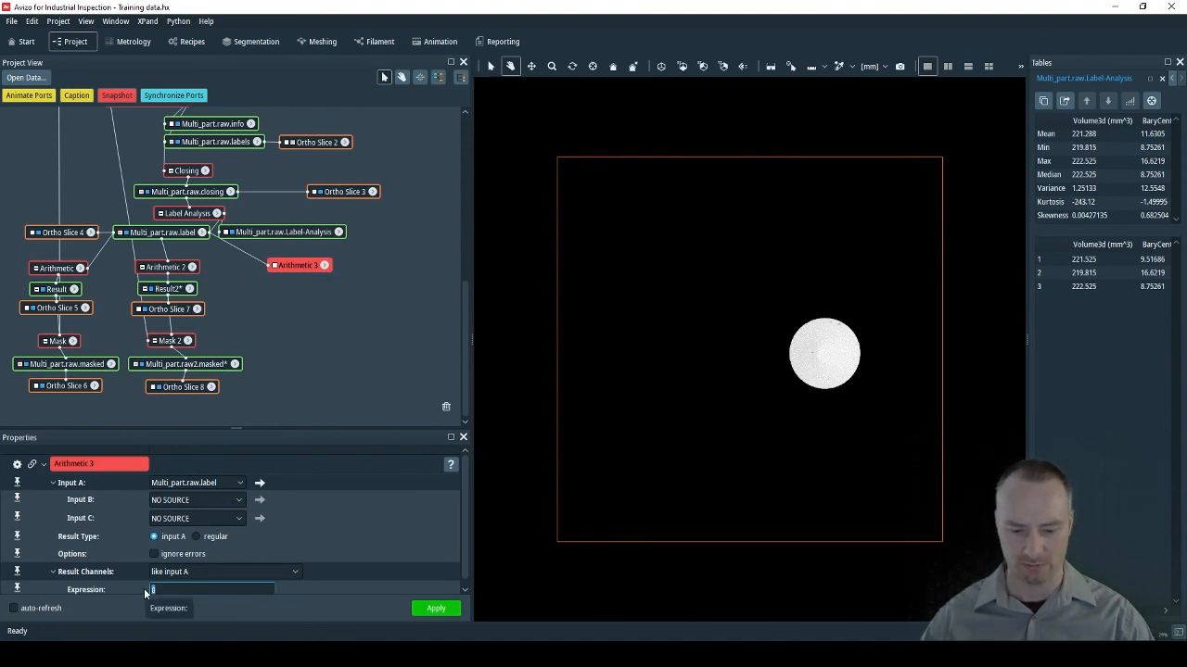
{"action": "type", "text": "A=="}
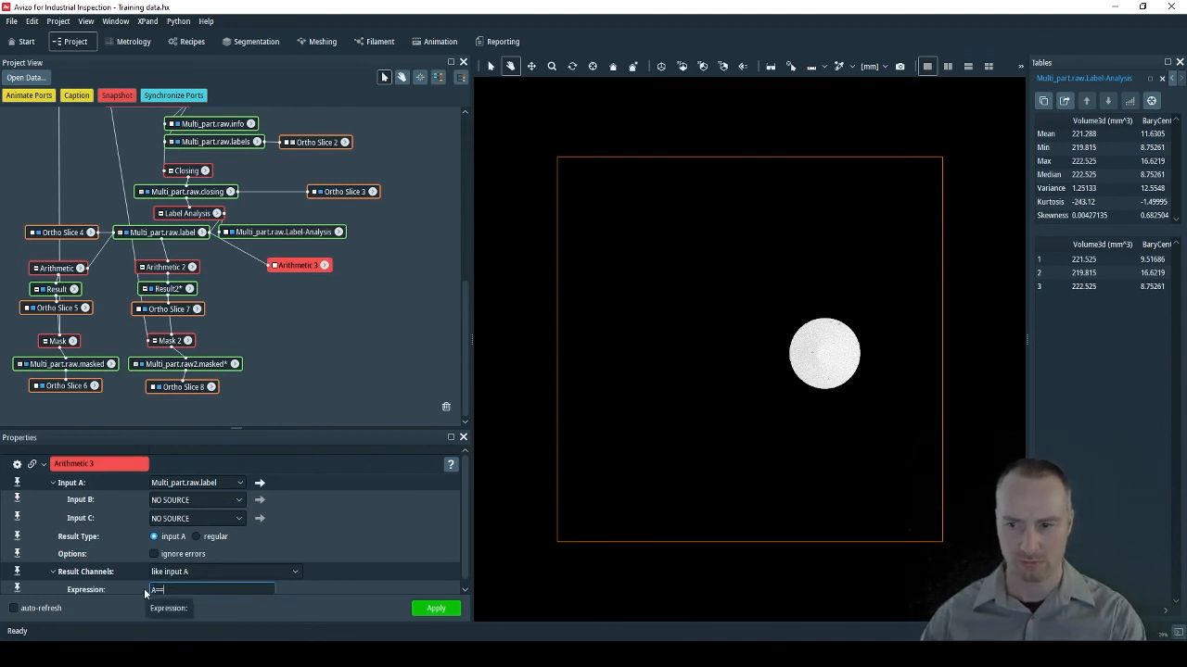
{"action": "type", "text": "3"}
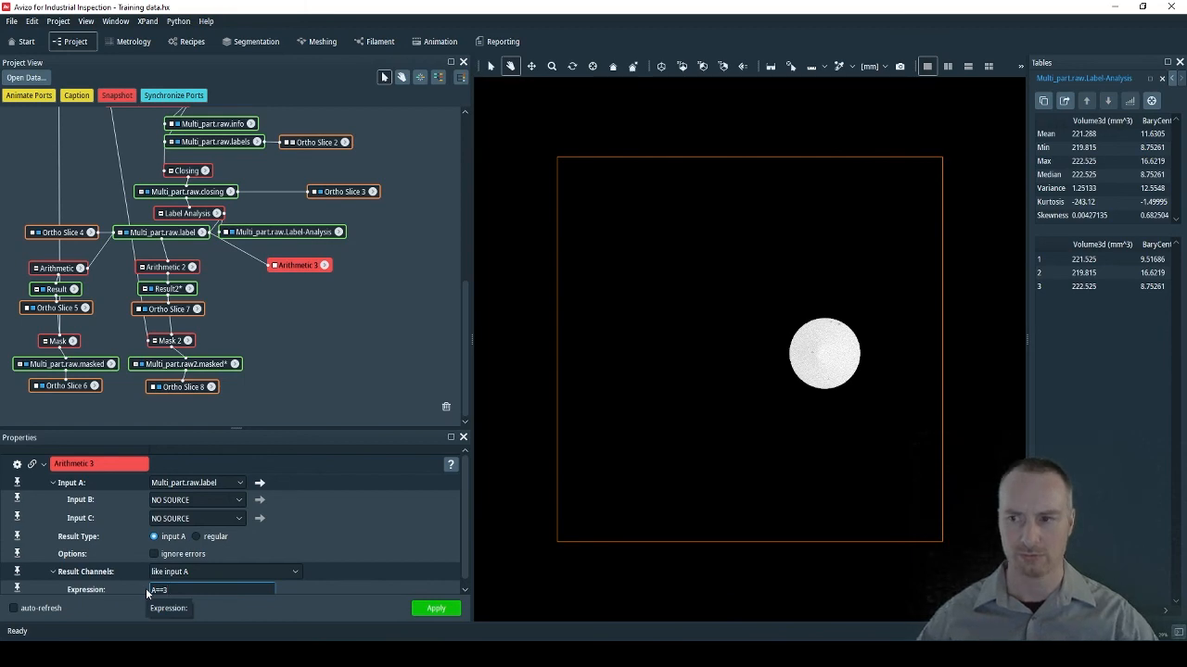
{"action": "left_click", "coordinate": [436, 608]}
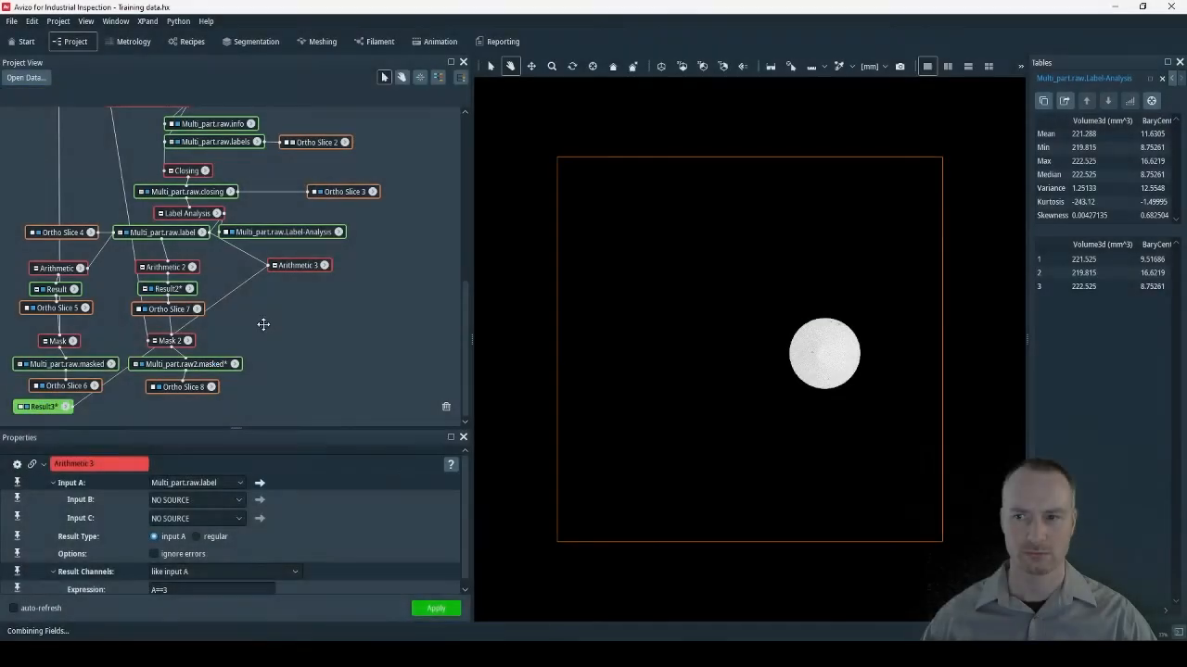
Step: Place the third Arithmetic result beneath its module and display it in a new Ortho Slice stacked below
{"action": "left_click", "coordinate": [301, 289]}
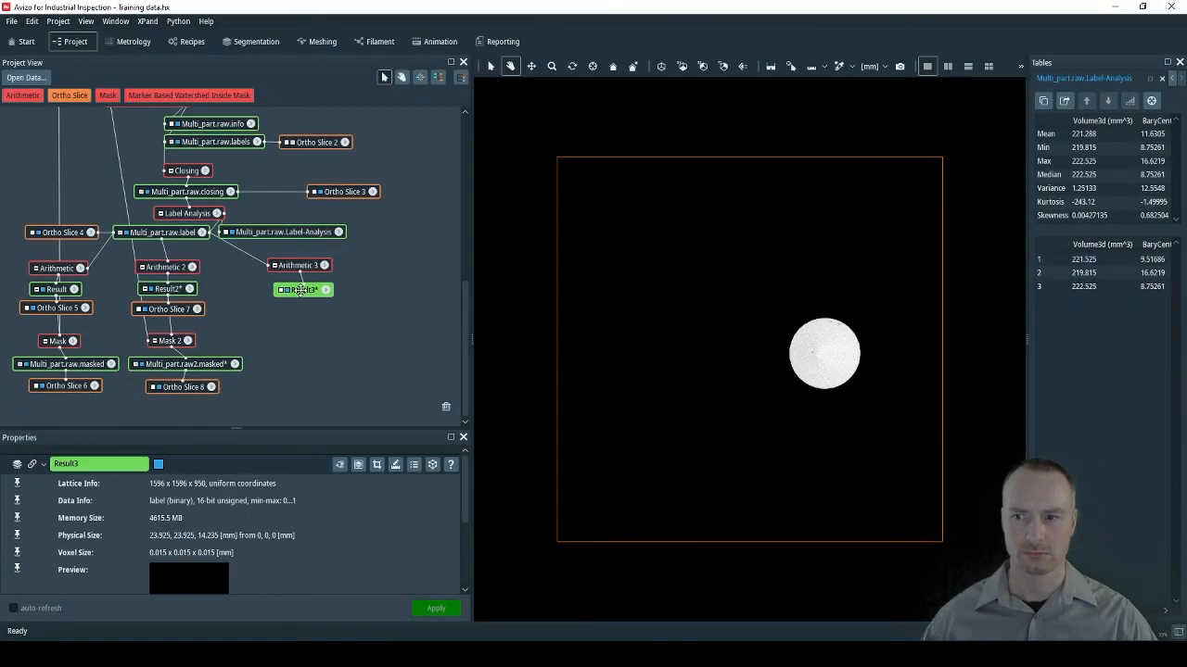
{"action": "left_click", "coordinate": [88, 96]}
{"action": "left_click_drag", "start_coordinate": [413, 292], "coordinate": [301, 313]}
Step: Attach a Mask module to Result3 and run it with Multi_part.raw.am as input image and Result3 as input binary image
{"action": "left_click", "coordinate": [303, 290]}
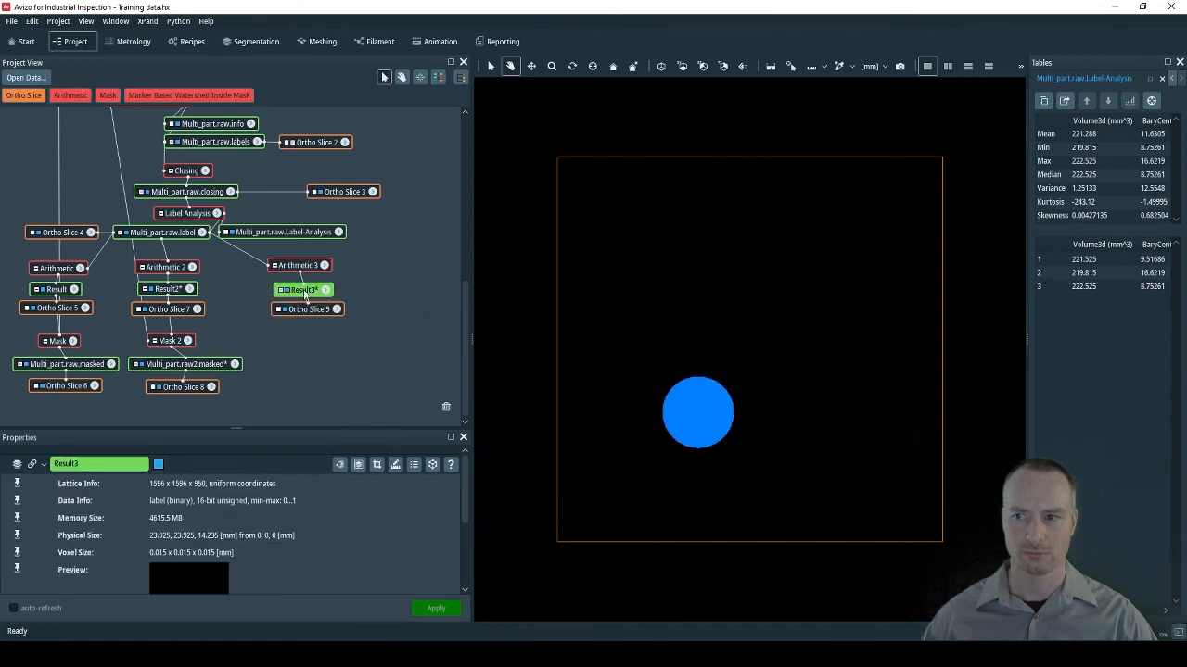
{"action": "left_click", "coordinate": [109, 95]}
{"action": "left_click_drag", "start_coordinate": [134, 405], "coordinate": [313, 341]}
{"action": "left_click", "coordinate": [238, 483]}
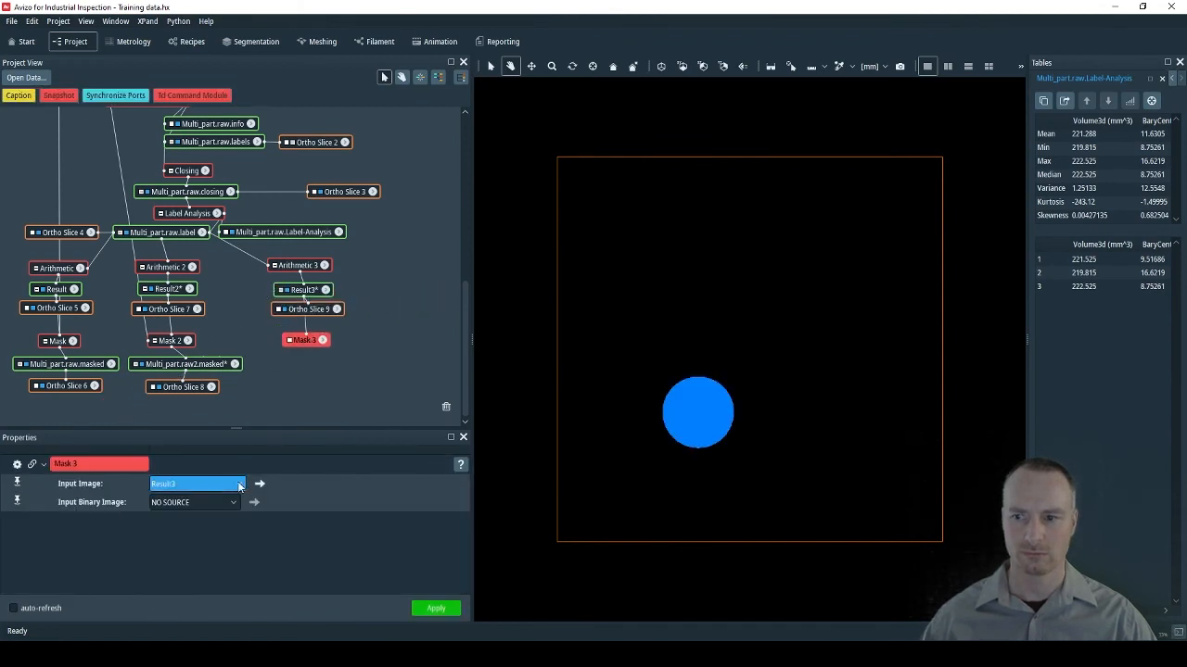
{"action": "left_click", "coordinate": [186, 519]}
{"action": "left_click", "coordinate": [234, 502]}
{"action": "left_click", "coordinate": [163, 599]}
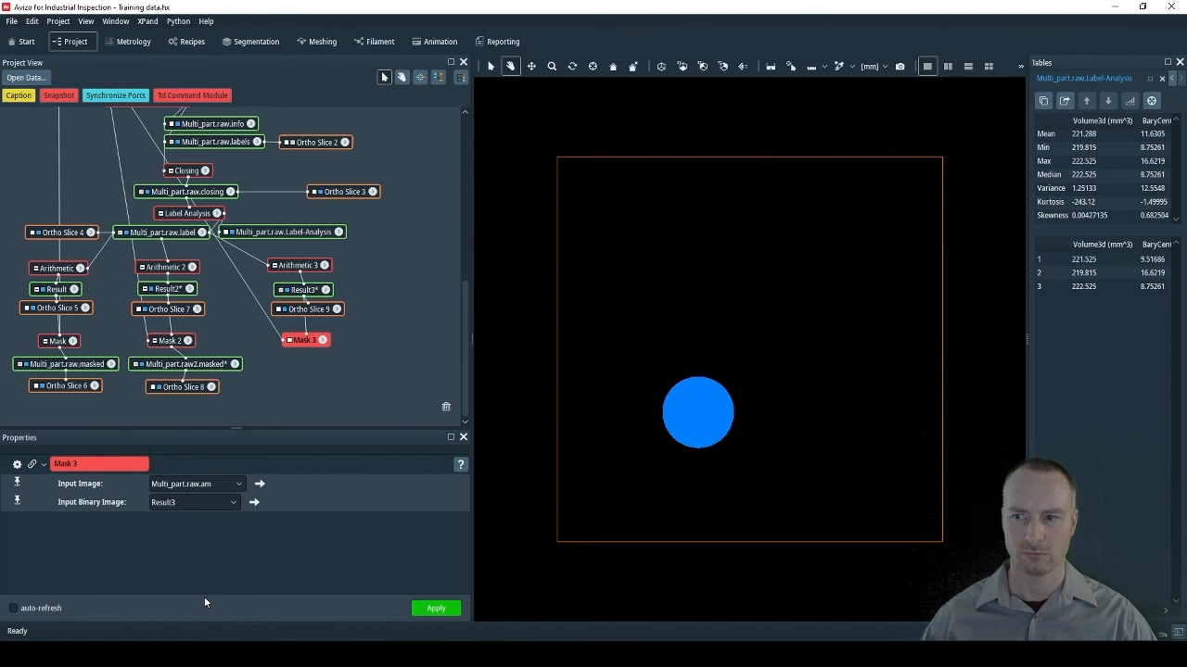
{"action": "left_click", "coordinate": [436, 608]}
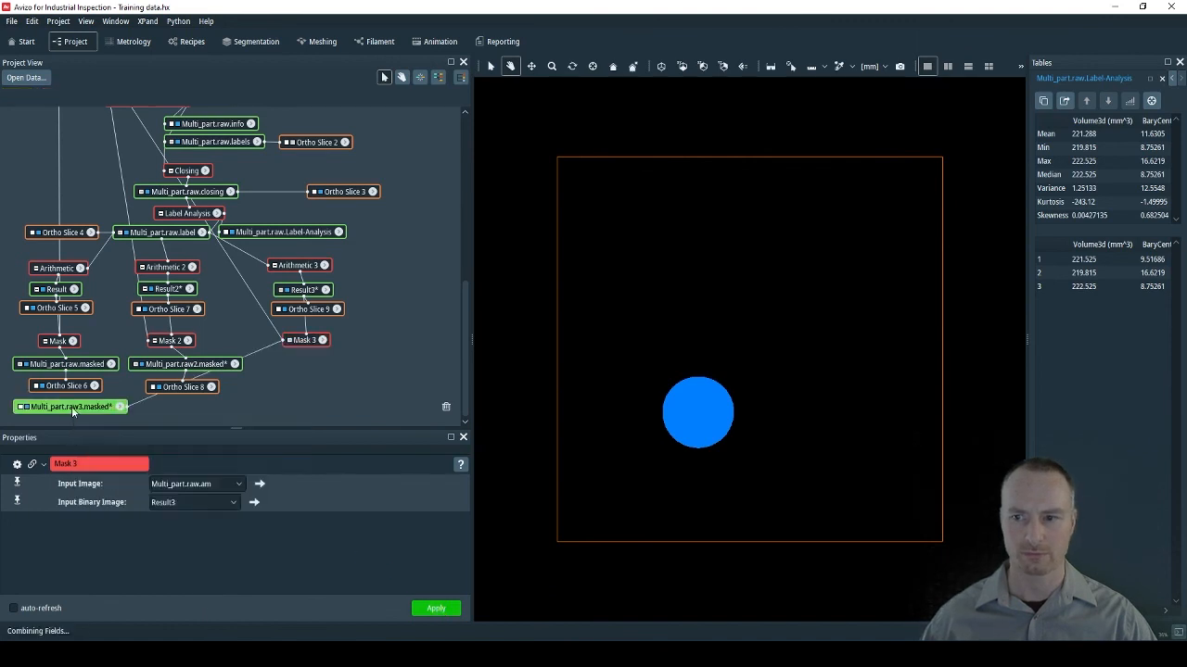
Step: Place the third part's masked volume beneath Mask 3 and display it in a new Ortho Slice stacked below
{"action": "left_click_drag", "start_coordinate": [71, 406], "coordinate": [313, 365]}
{"action": "left_click", "coordinate": [53, 95]}
{"action": "left_click_drag", "start_coordinate": [399, 362], "coordinate": [291, 389]}
Step: Toggle the visibility of Ortho Slice 10 and Ortho Slice 8 to inspect the three masked parts one at a time
{"action": "left_click", "coordinate": [289, 388]}
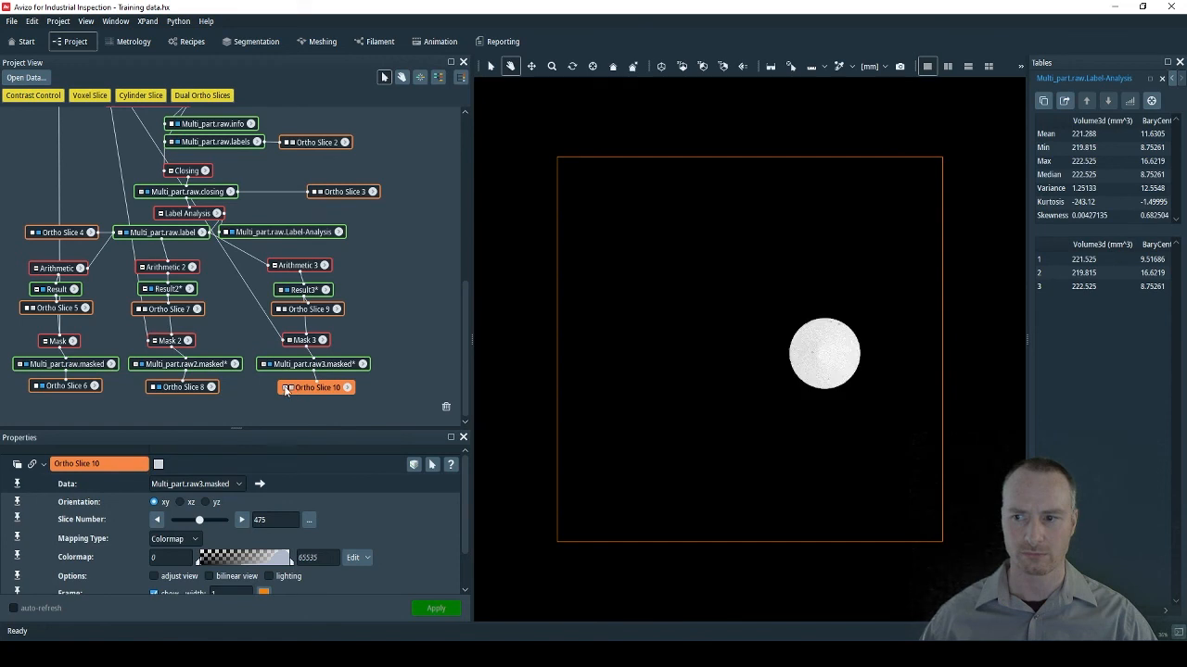
{"action": "left_click", "coordinate": [157, 387]}
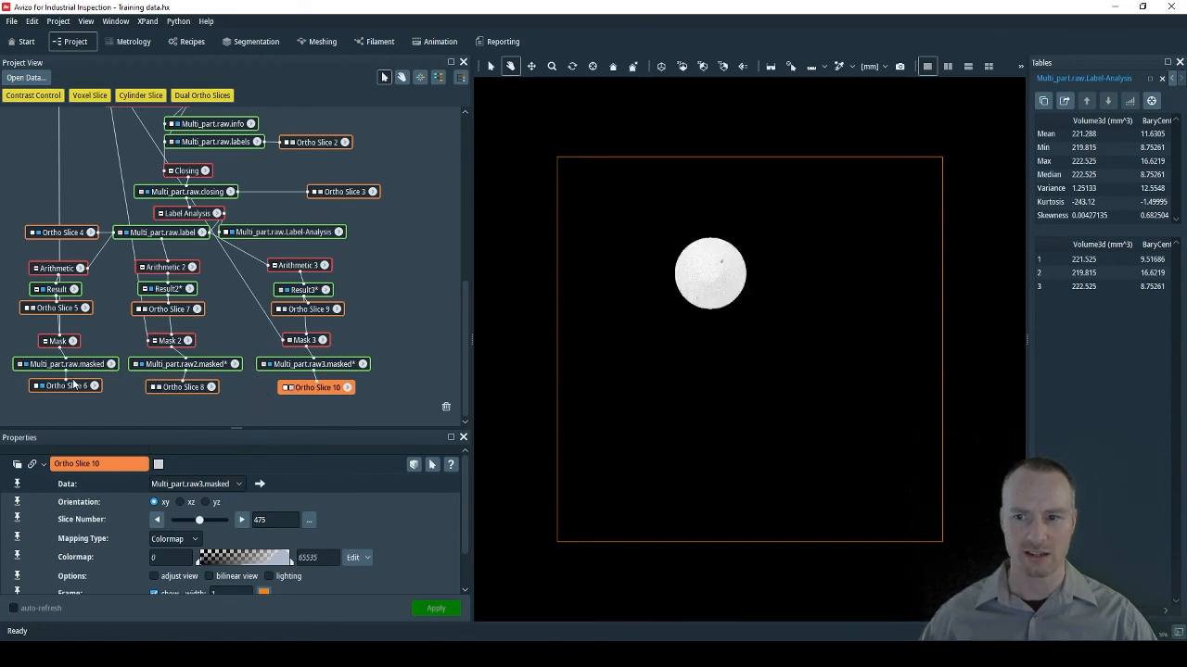
{"action": "left_click", "coordinate": [159, 389]}
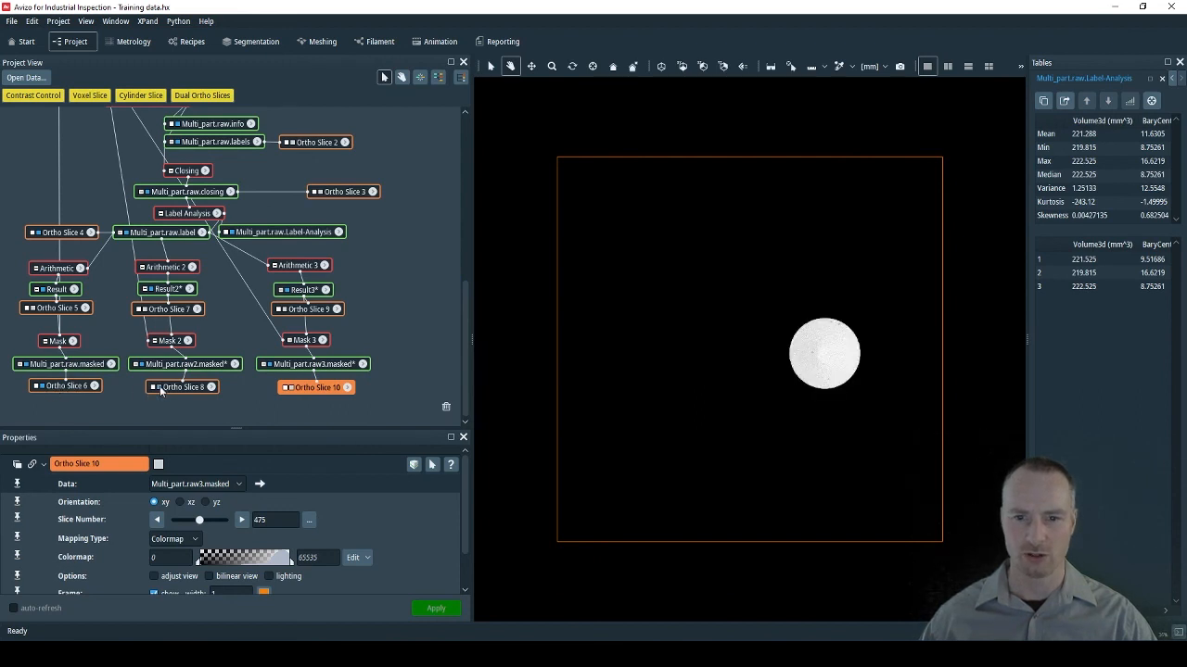
{"action": "left_click", "coordinate": [292, 390]}
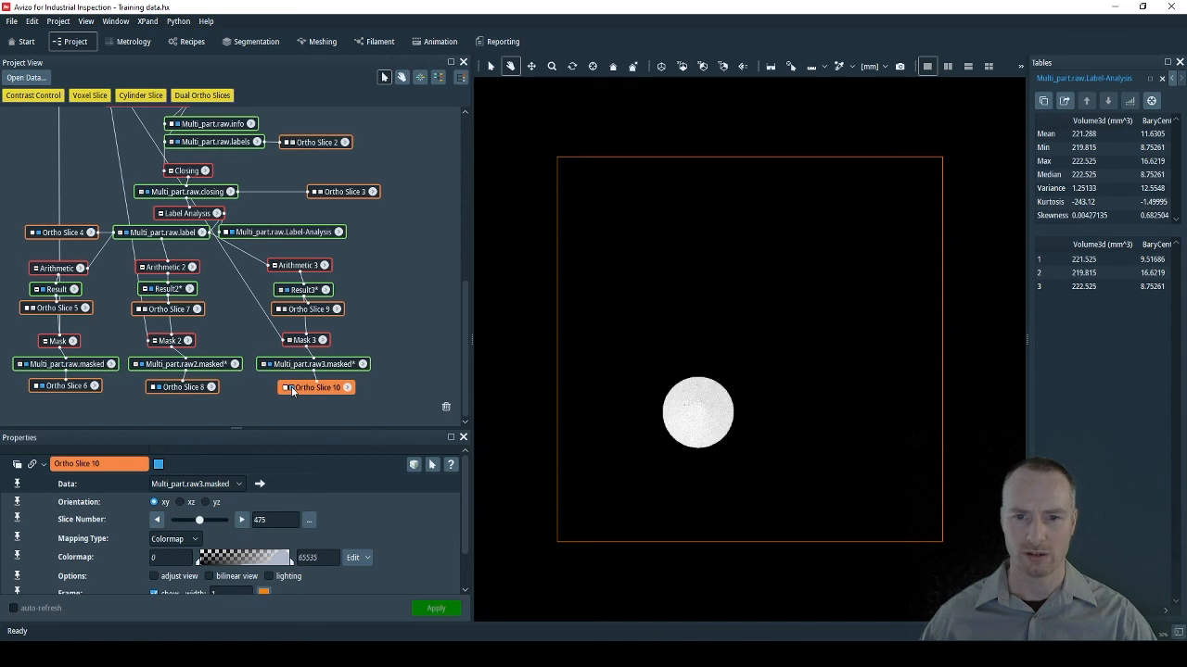